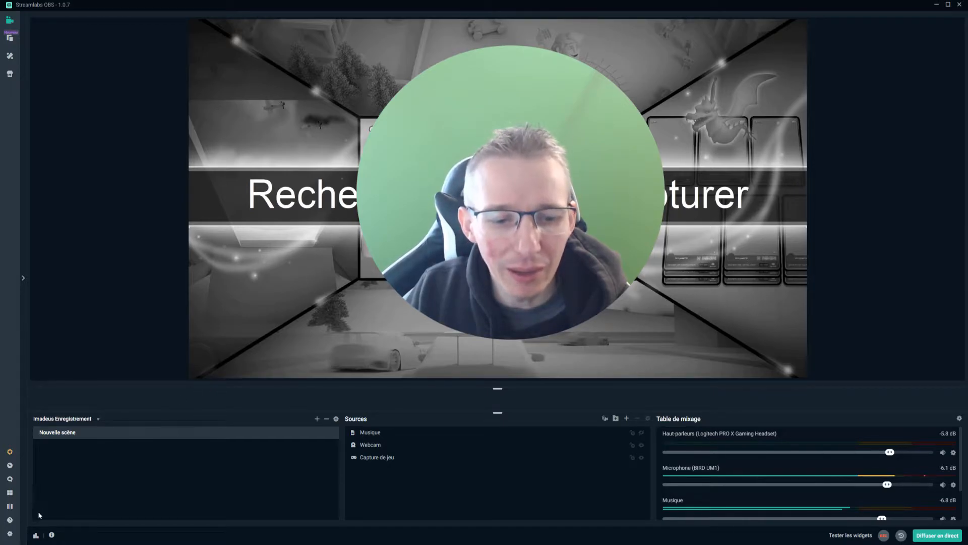
In the recording output settings, choose the Standard type and the mp4 recording format.
{"action": "left_click", "coordinate": [10, 534]}
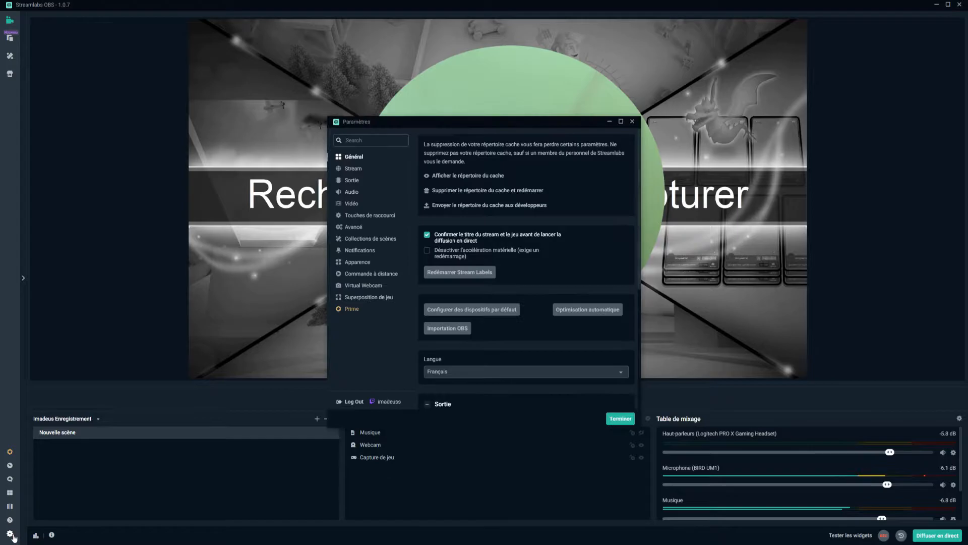
{"action": "left_click_drag", "start_coordinate": [414, 126], "coordinate": [402, 63]}
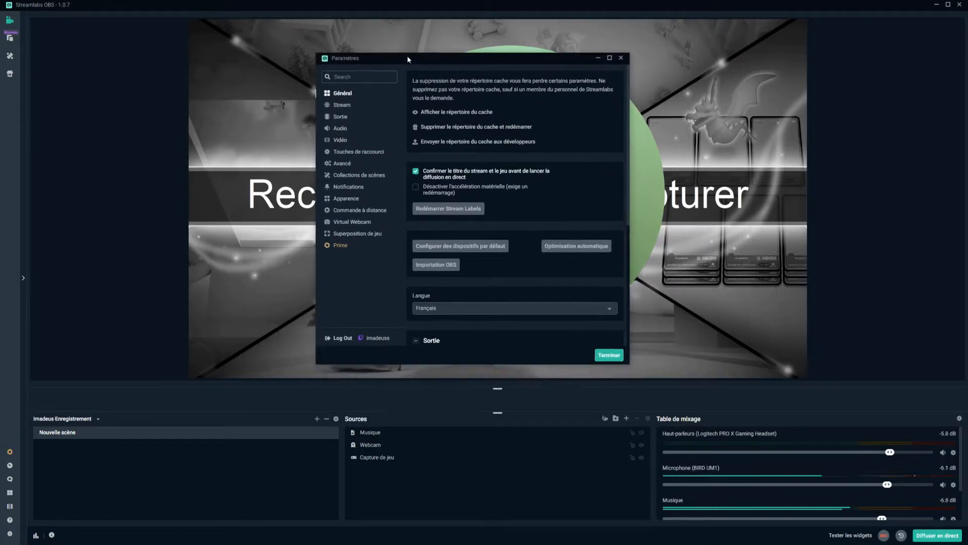
{"action": "left_click", "coordinate": [340, 119]}
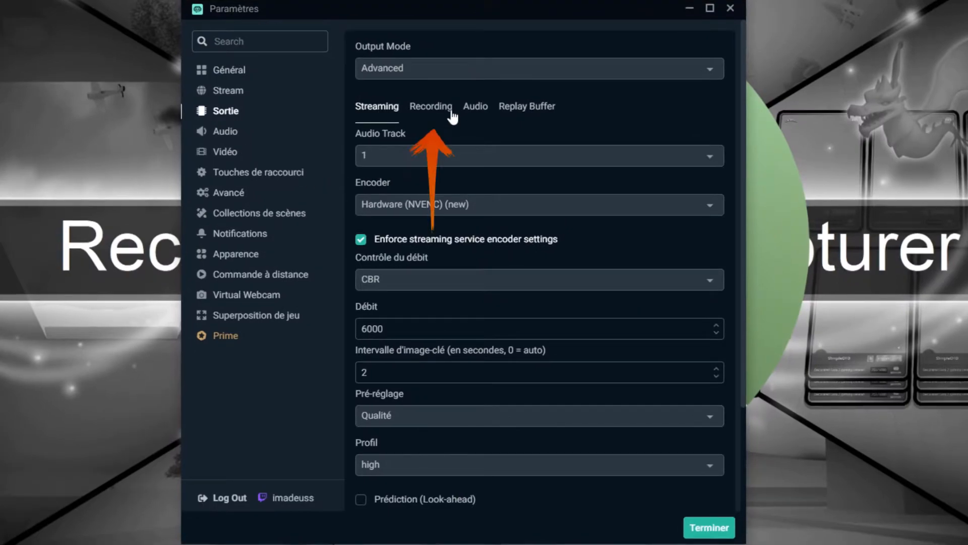
{"action": "left_click", "coordinate": [449, 114]}
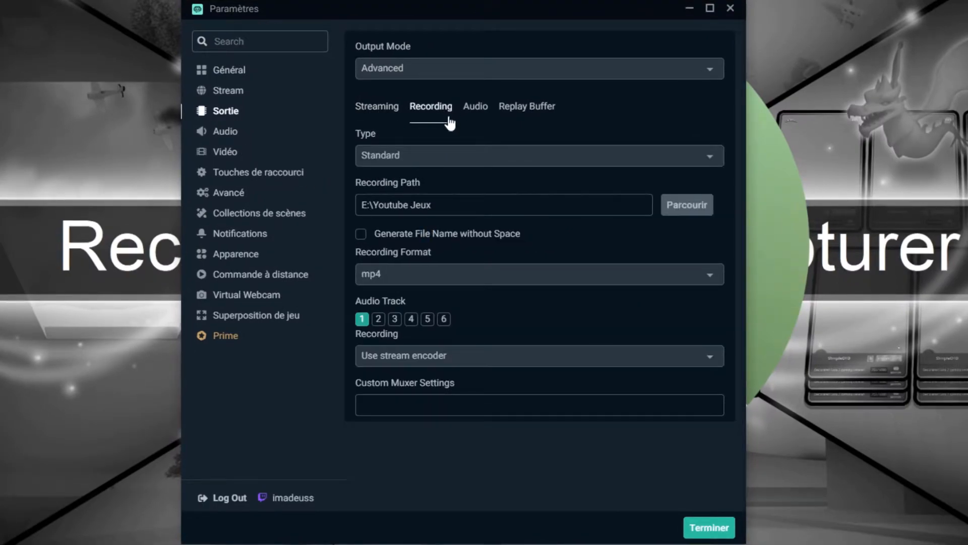
{"action": "left_click", "coordinate": [422, 158]}
{"action": "left_click", "coordinate": [410, 175]}
{"action": "left_click", "coordinate": [395, 272]}
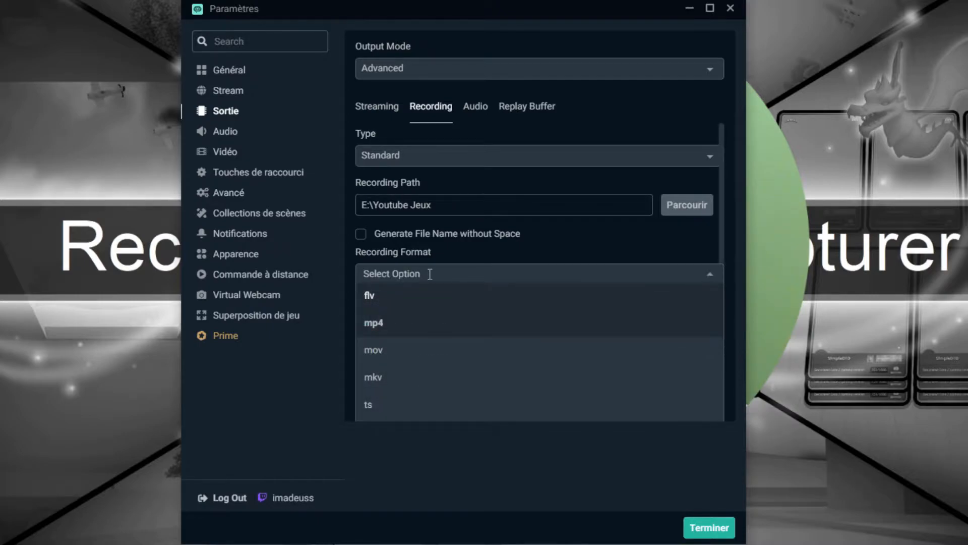
{"action": "left_click", "coordinate": [396, 329]}
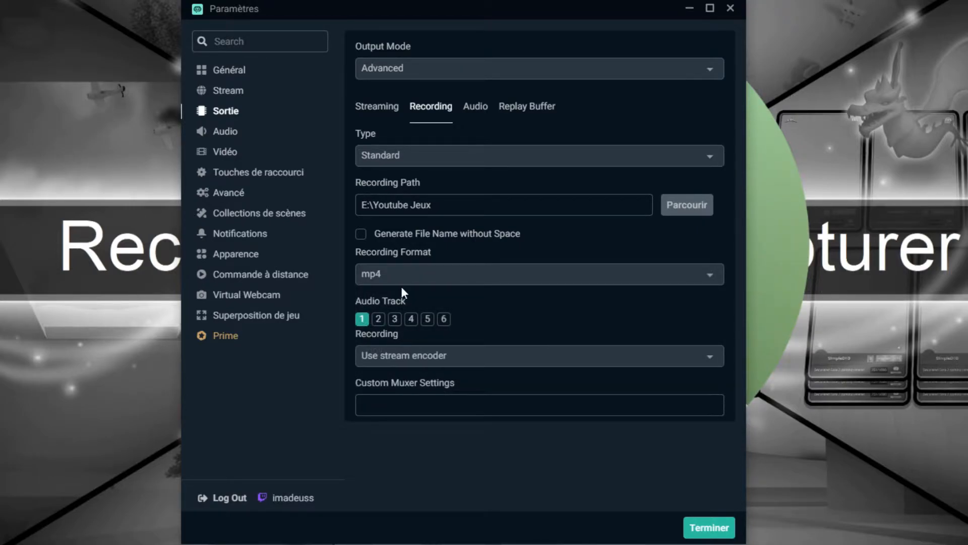
Enable audio tracks 2, 3, 4, 5 and 6 for the recording, alongside track 1.
{"action": "left_click", "coordinate": [379, 319]}
{"action": "left_click", "coordinate": [395, 320]}
{"action": "left_click", "coordinate": [411, 320]}
{"action": "left_click", "coordinate": [427, 319]}
{"action": "left_click", "coordinate": [444, 320]}
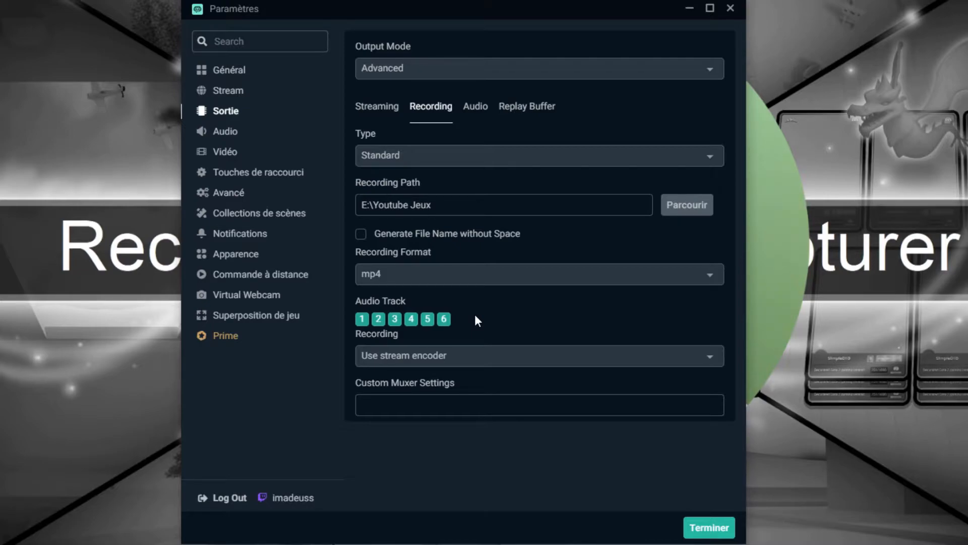
Set the recording encoder to Use stream encoder and finish the settings.
{"action": "left_click", "coordinate": [476, 355]}
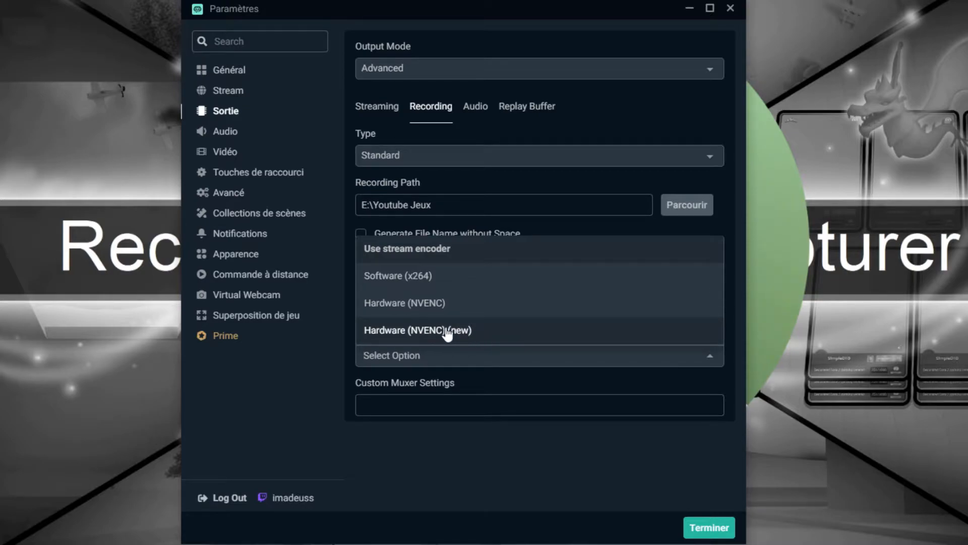
{"action": "left_click", "coordinate": [469, 252]}
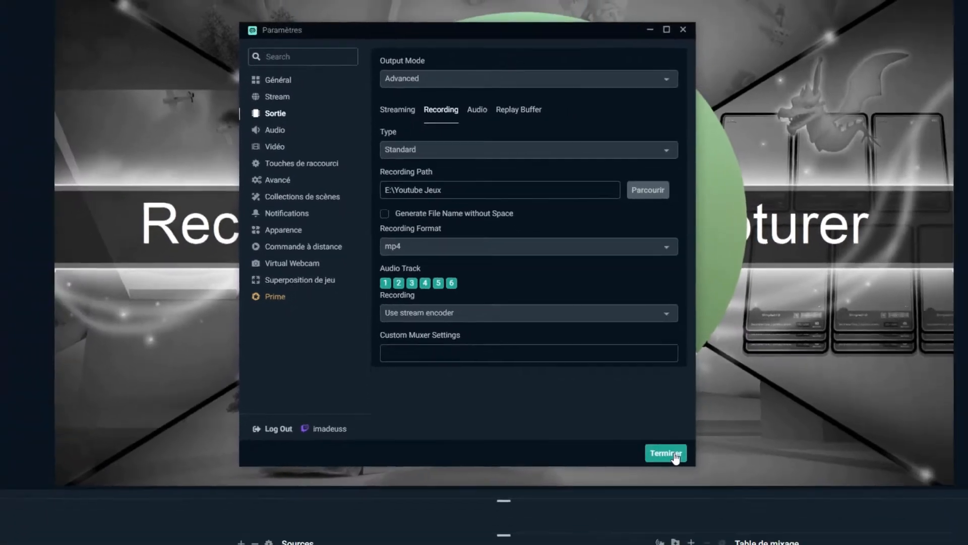
{"action": "left_click", "coordinate": [721, 532]}
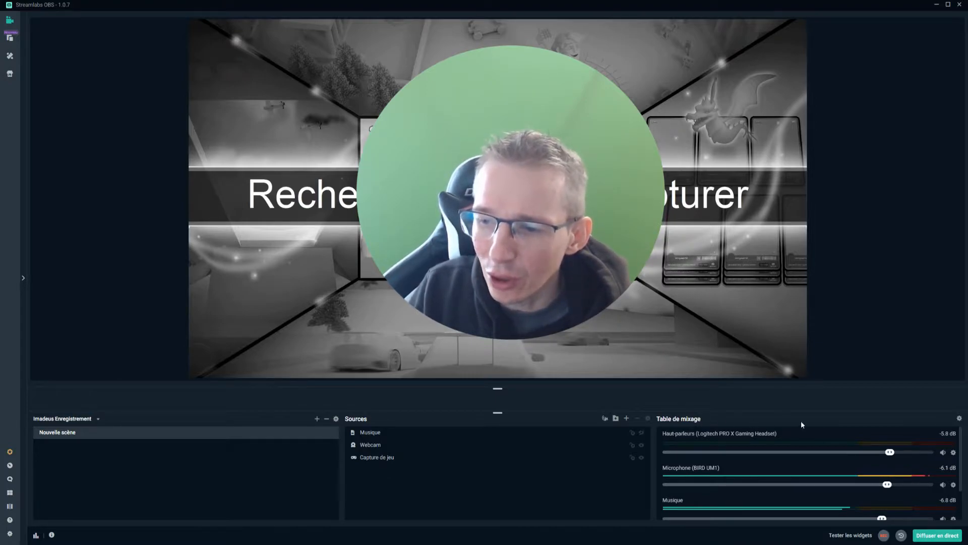
{"action": "left_click", "coordinate": [960, 418]}
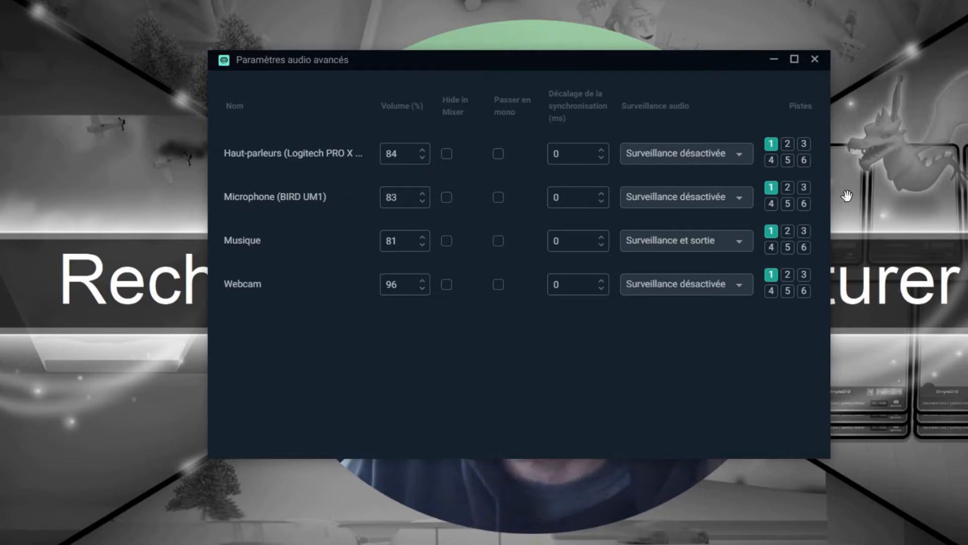
{"action": "left_click", "coordinate": [789, 189]}
{"action": "left_click", "coordinate": [774, 187]}
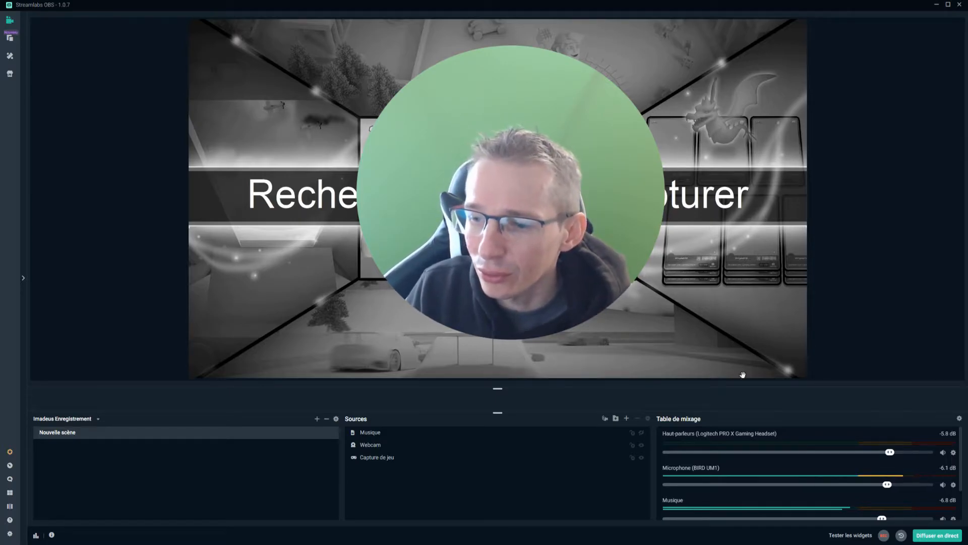
In the advanced audio settings, assign the microphone to track 2 only and Musique to track 3 only.
{"action": "left_click", "coordinate": [960, 418]}
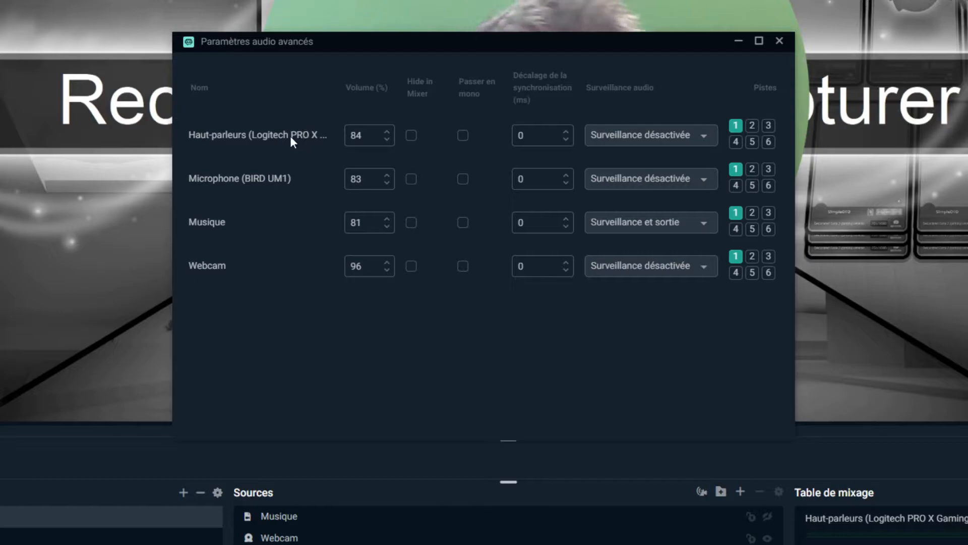
{"action": "left_click", "coordinate": [752, 168]}
{"action": "left_click", "coordinate": [736, 169]}
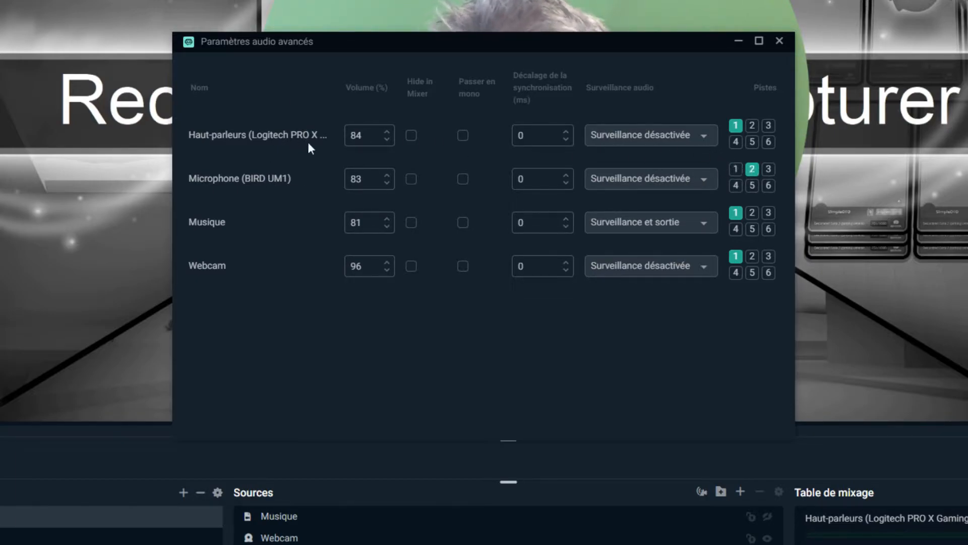
{"action": "left_click", "coordinate": [768, 213]}
{"action": "left_click", "coordinate": [736, 212]}
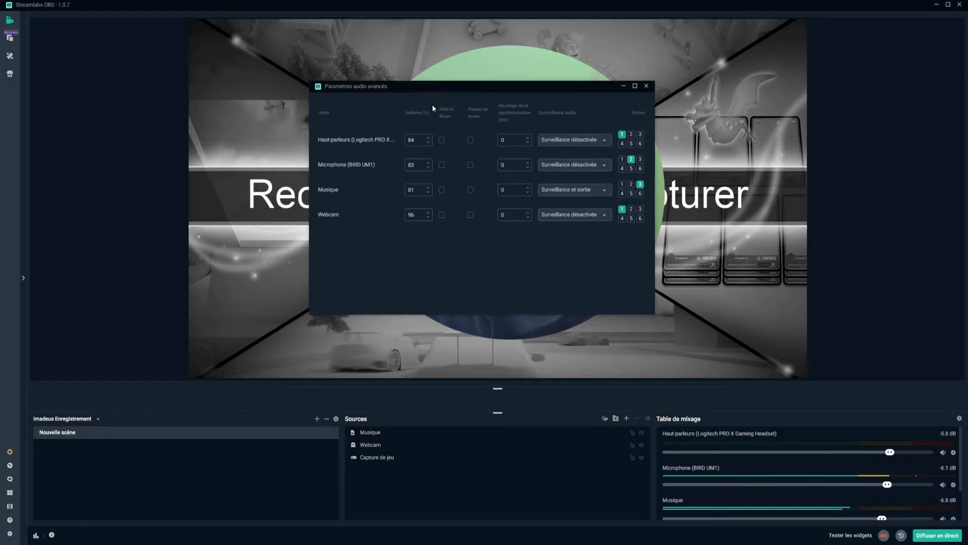
{"action": "left_click", "coordinate": [646, 85]}
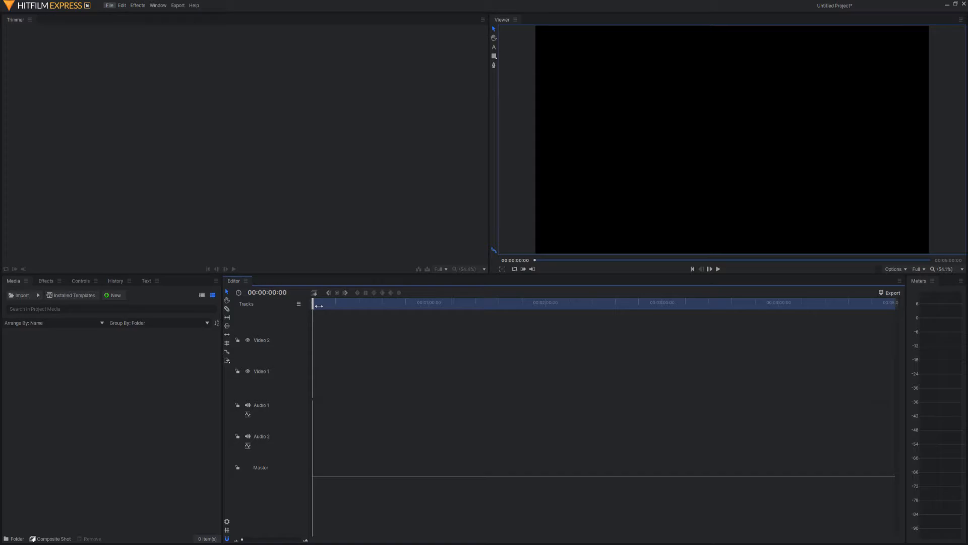
Switch to HitFilm Express, import 4-Exemple Imadeus.mp4 and place it at the start of the Video 1 track.
{"action": "left_click", "coordinate": [80, 348]}
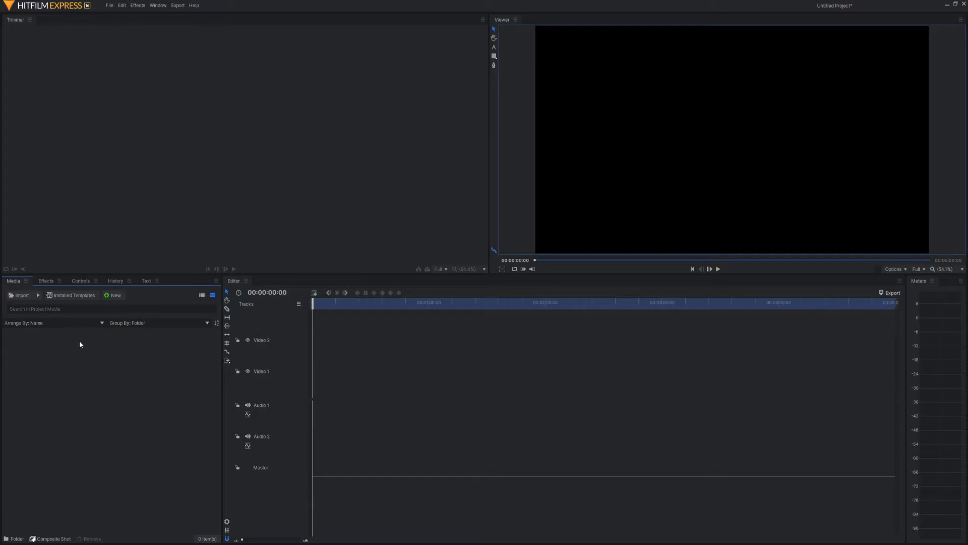
{"action": "left_click", "coordinate": [19, 295]}
{"action": "double_click", "coordinate": [222, 73]}
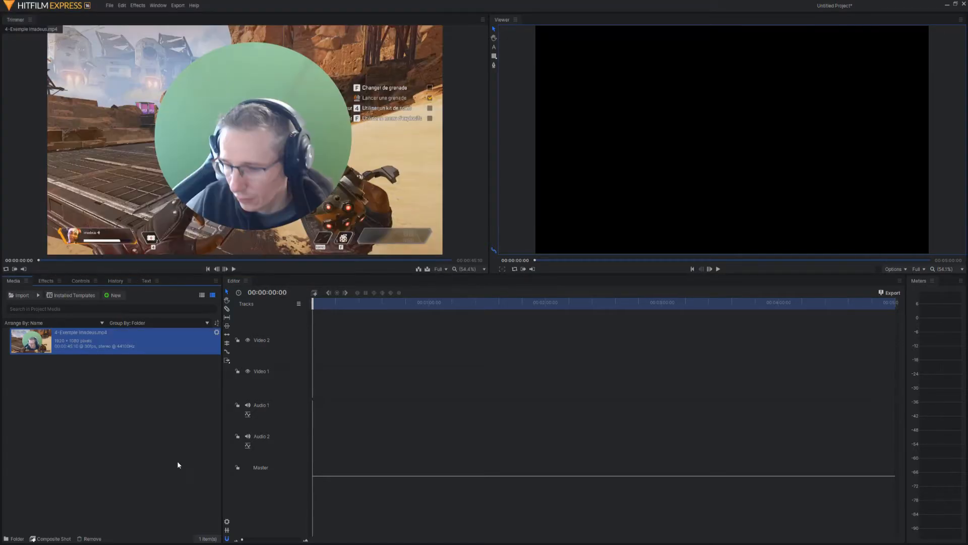
{"action": "left_click_drag", "start_coordinate": [86, 335], "coordinate": [312, 385]}
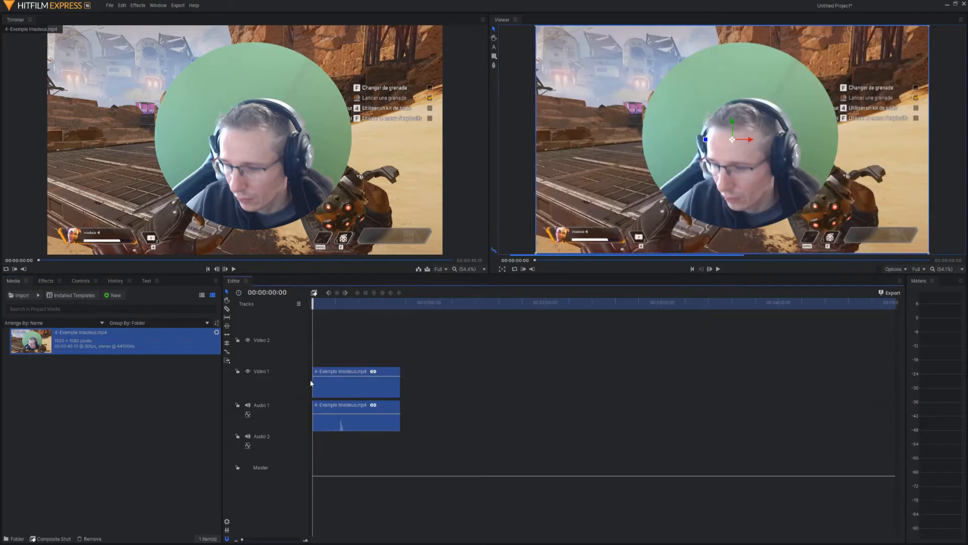
In the clip's media properties, select Audio 1 - adv_aac0 as its audio stream.
{"action": "right_click", "coordinate": [362, 410]}
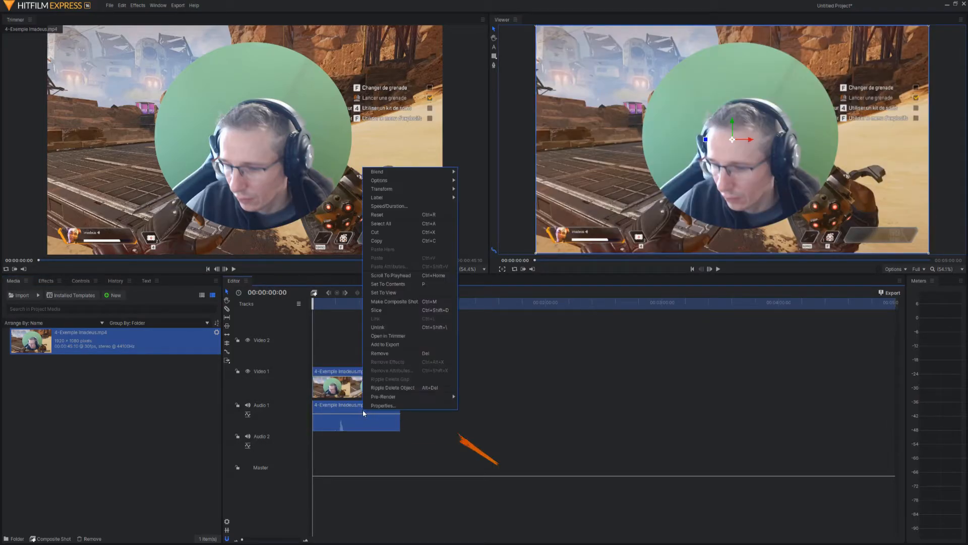
{"action": "left_click", "coordinate": [375, 403]}
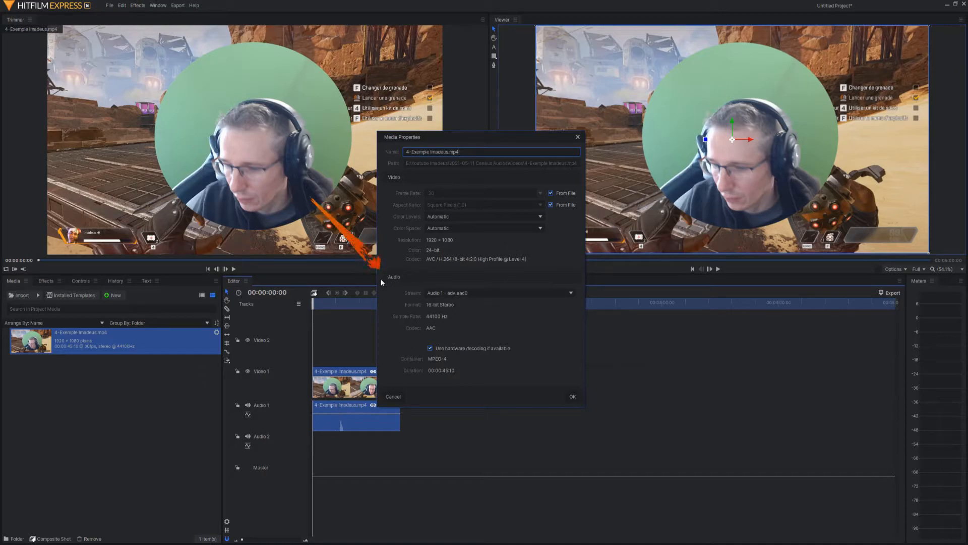
{"action": "left_click", "coordinate": [454, 290]}
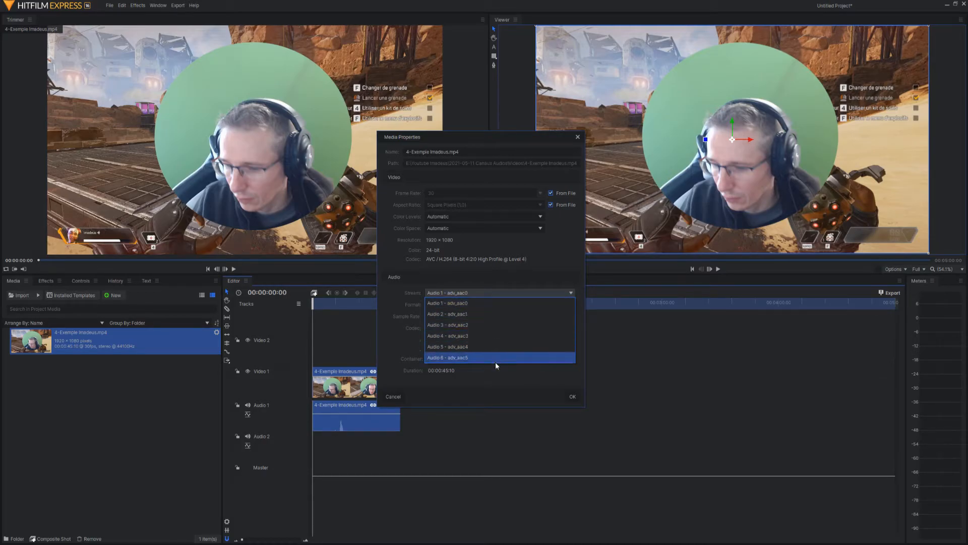
{"action": "left_click", "coordinate": [489, 303]}
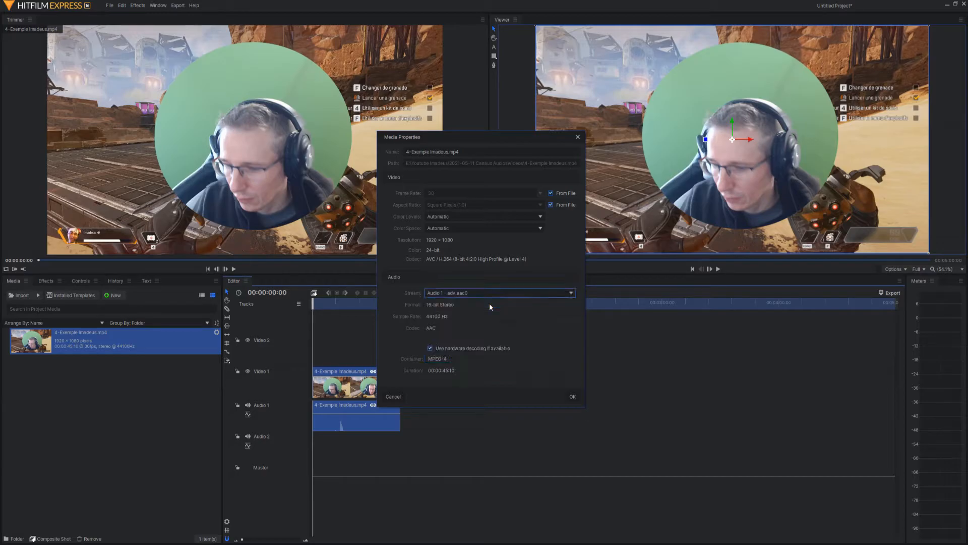
{"action": "left_click", "coordinate": [573, 396]}
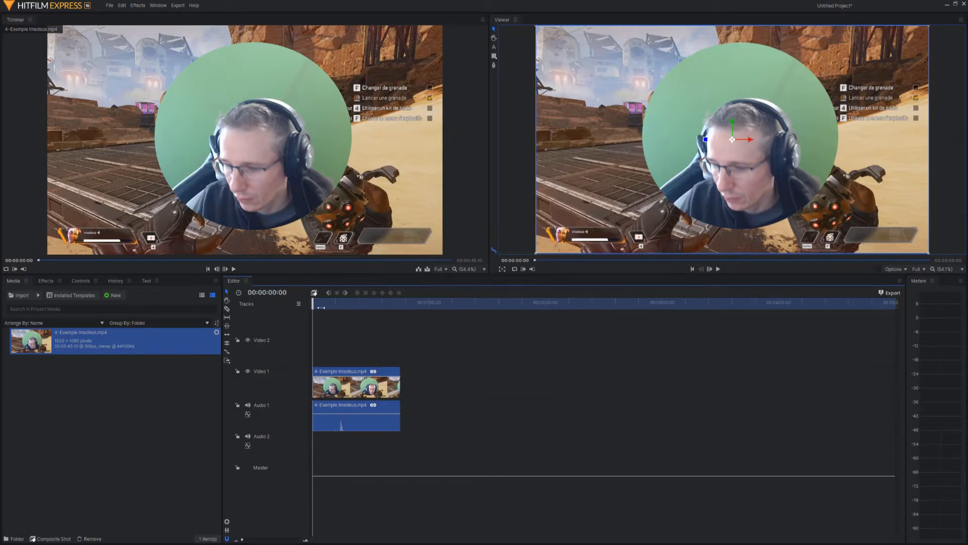
Play the clip from about 10 seconds to check the first audio stream, and return the playhead to the start.
{"action": "left_click_drag", "start_coordinate": [318, 307], "coordinate": [332, 307]}
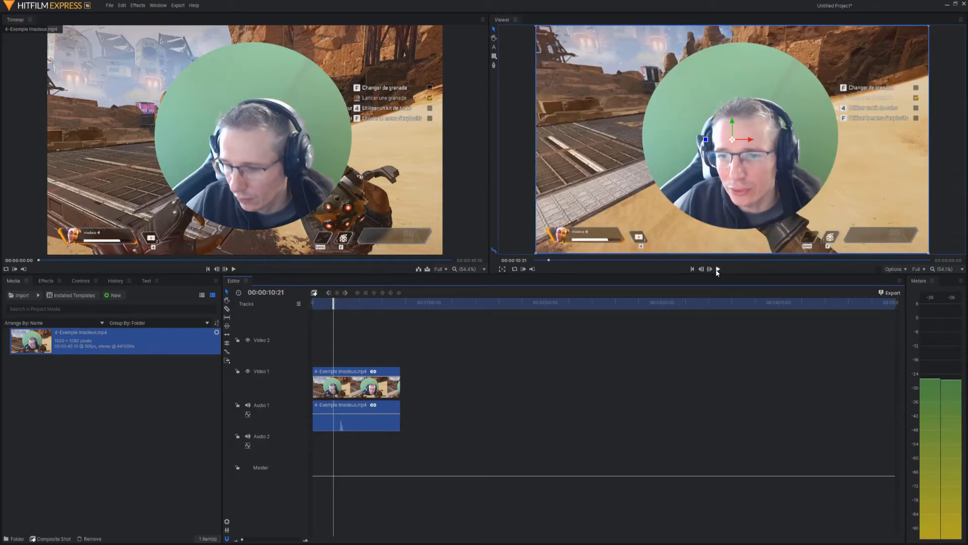
{"action": "left_click", "coordinate": [718, 269]}
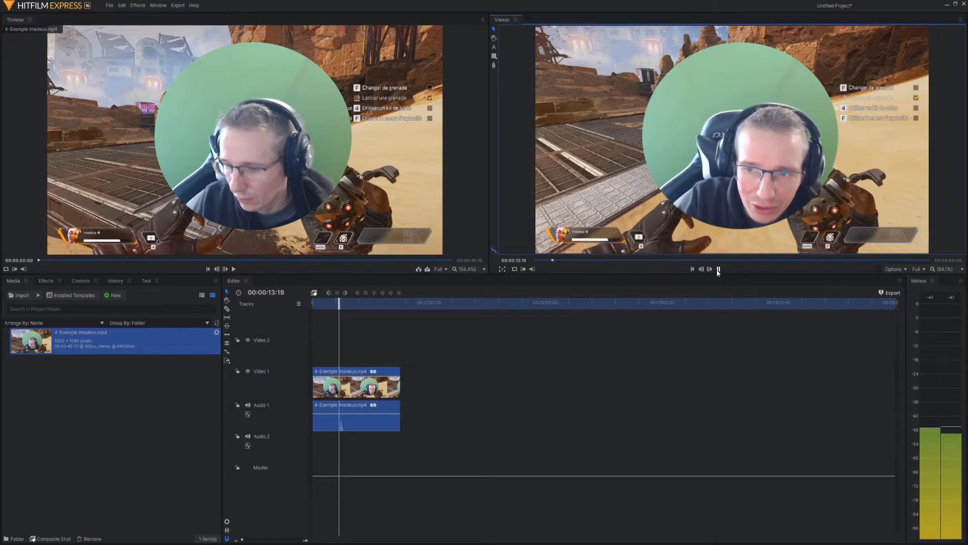
{"action": "left_click", "coordinate": [718, 270]}
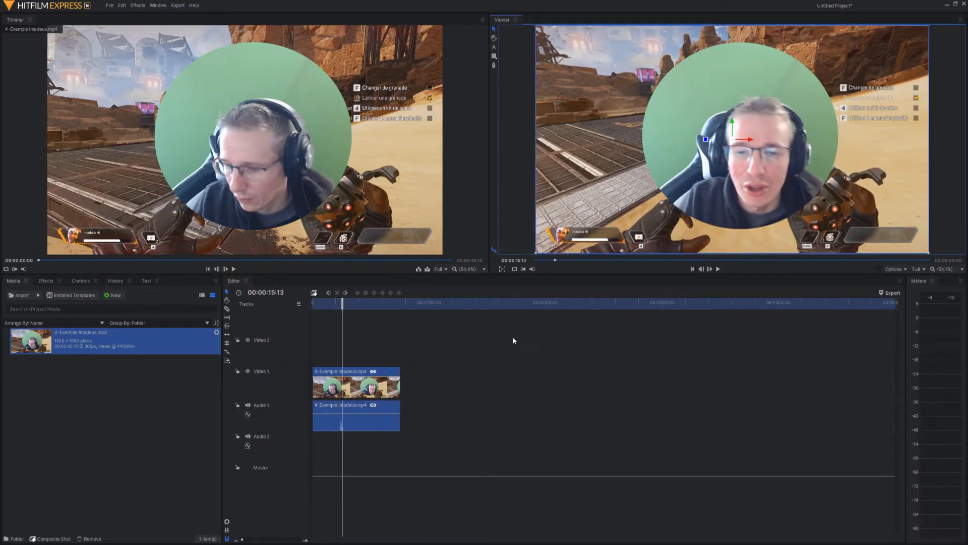
{"action": "left_click_drag", "start_coordinate": [343, 306], "coordinate": [281, 302]}
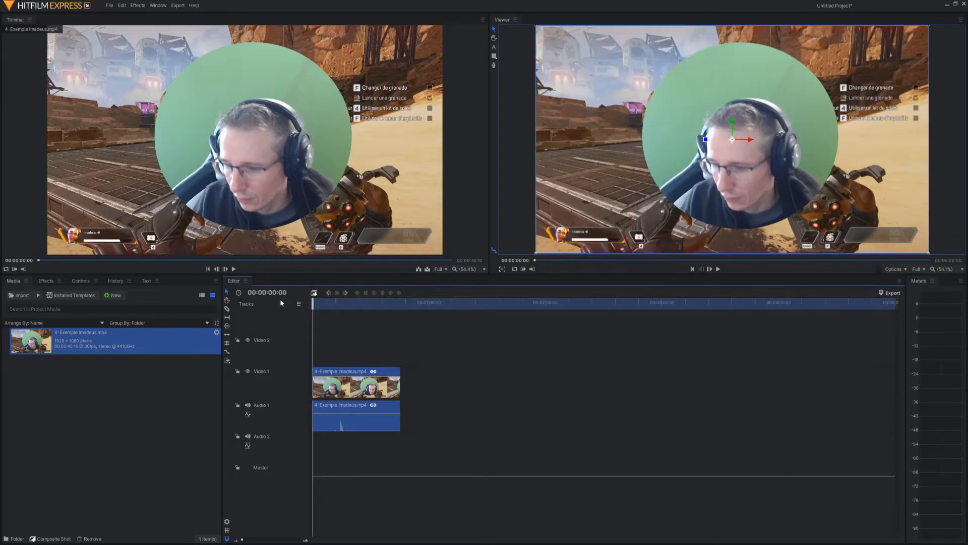
Change the clip's audio stream to Audio 2 - adv_aac1 in its media properties.
{"action": "right_click", "coordinate": [361, 411]}
{"action": "left_click", "coordinate": [398, 406]}
{"action": "left_click", "coordinate": [474, 291]}
{"action": "left_click", "coordinate": [484, 314]}
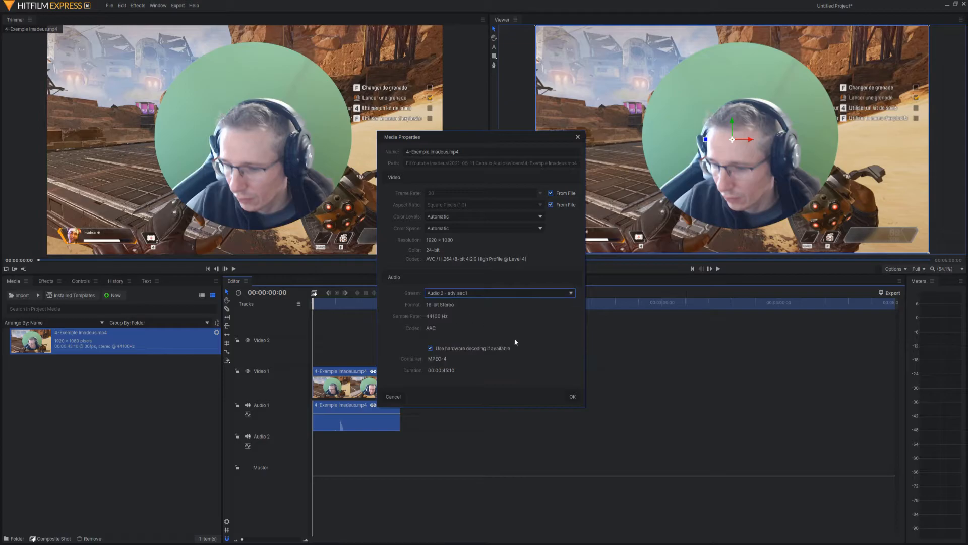
{"action": "left_click", "coordinate": [567, 396]}
Play the clip from about 8 seconds to check the second audio stream, and return the playhead to the start.
{"action": "left_click", "coordinate": [330, 306]}
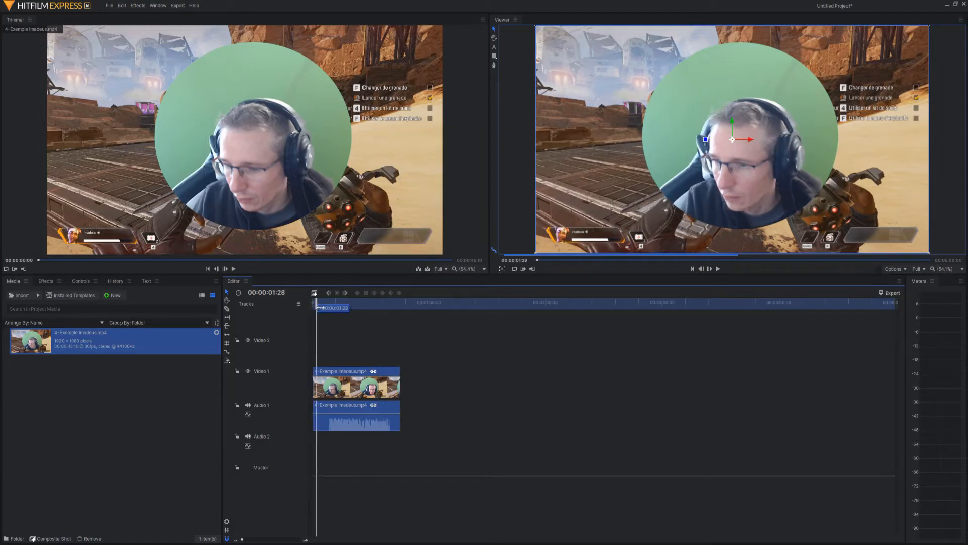
{"action": "key", "text": "space"}
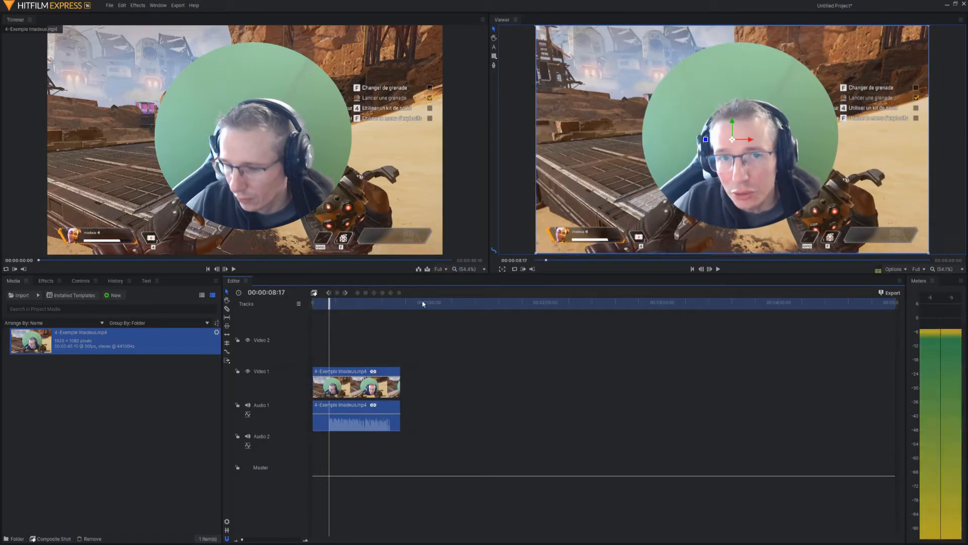
{"action": "left_click", "coordinate": [718, 268]}
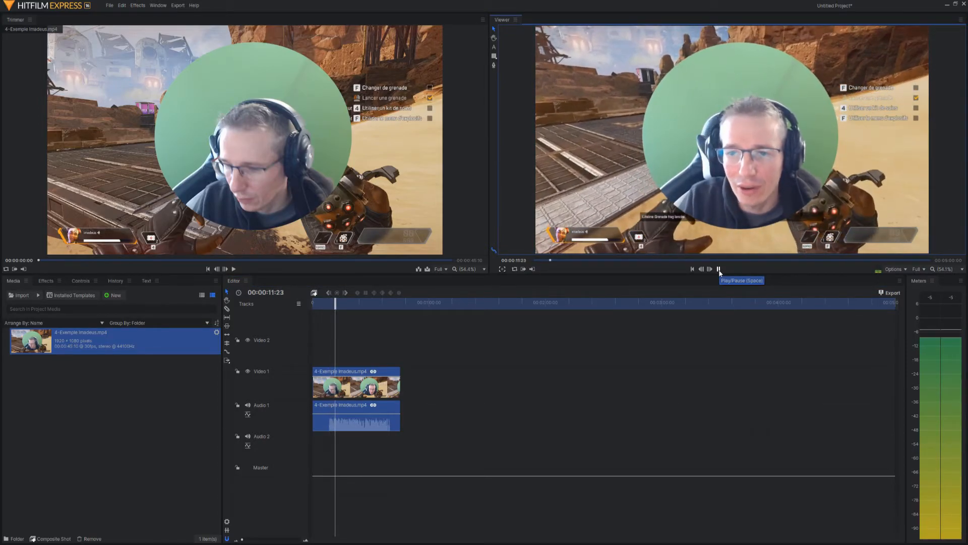
{"action": "left_click", "coordinate": [718, 269]}
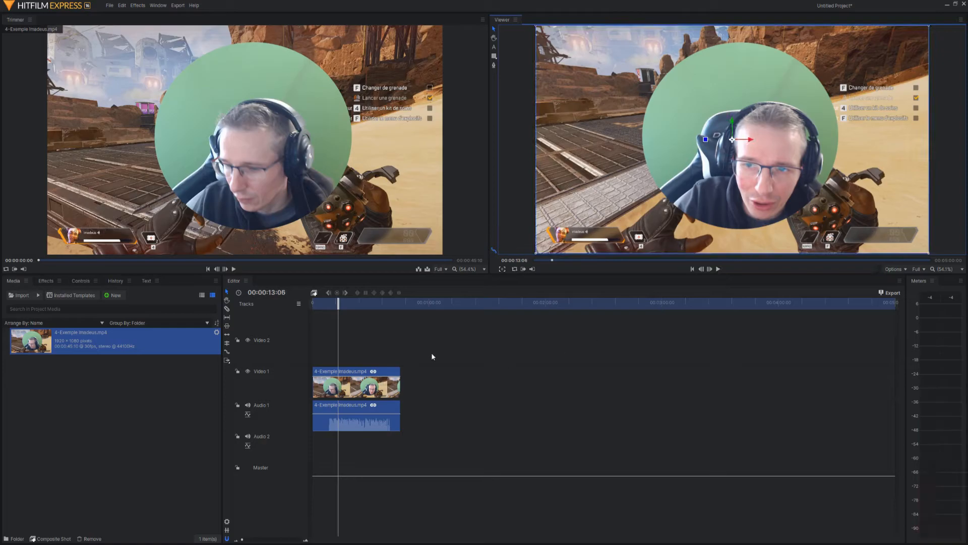
{"action": "left_click_drag", "start_coordinate": [339, 305], "coordinate": [310, 305]}
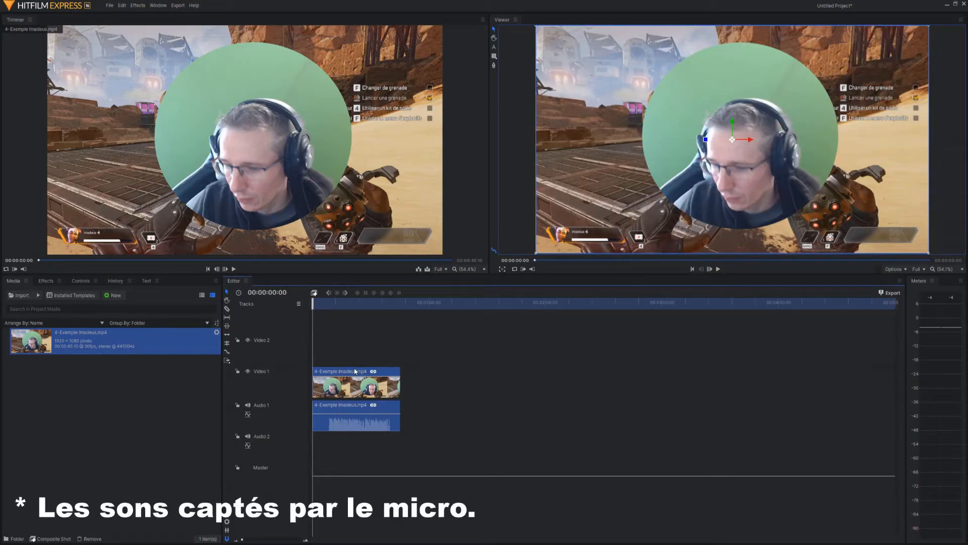
Change the clip's audio stream to Audio 3 - adv_aac2 in its media properties.
{"action": "right_click", "coordinate": [356, 372]}
{"action": "left_click", "coordinate": [399, 362]}
{"action": "left_click", "coordinate": [450, 295]}
{"action": "left_click", "coordinate": [443, 324]}
{"action": "left_click", "coordinate": [571, 396]}
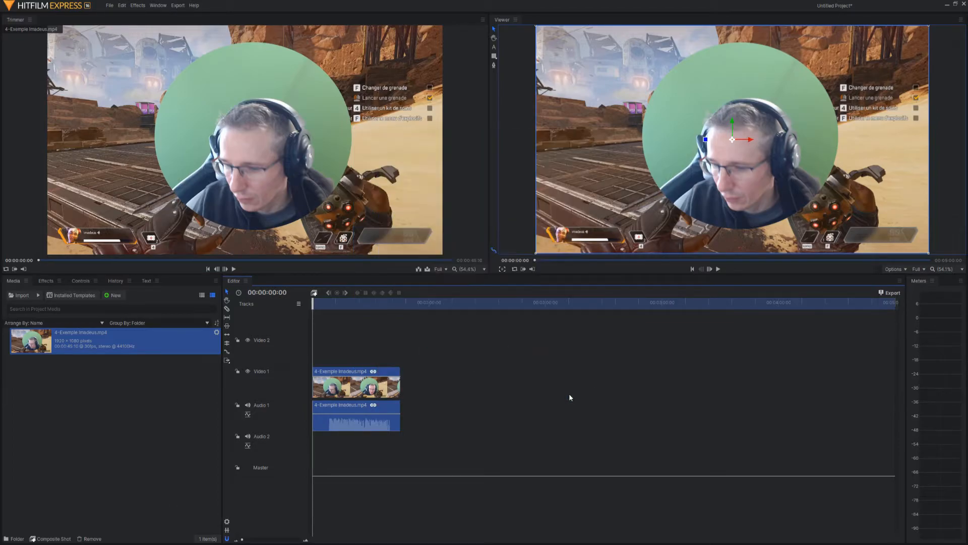
Play the clip from about 23 seconds to check the third audio stream, and delete the clip from the timeline.
{"action": "left_click", "coordinate": [338, 304]}
{"action": "left_click", "coordinate": [359, 303]}
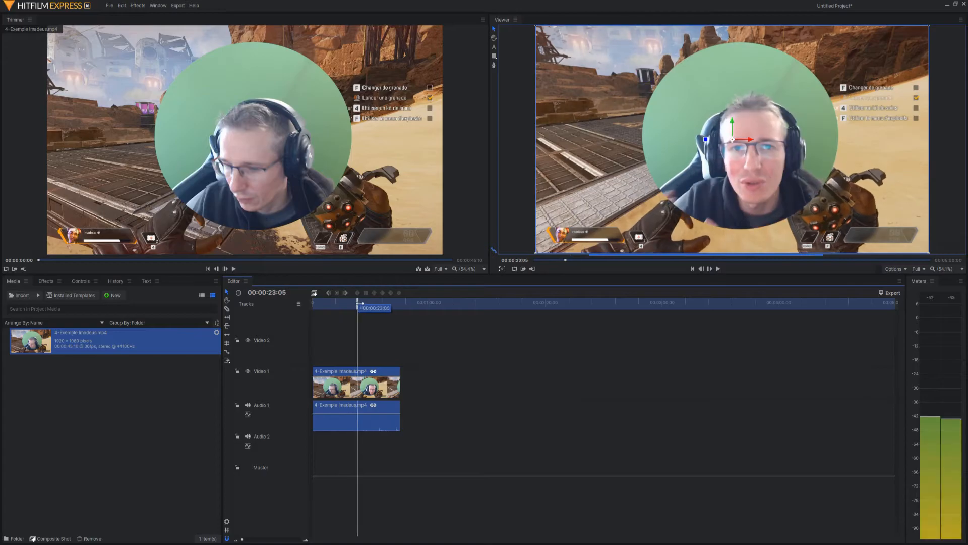
{"action": "left_click", "coordinate": [718, 269]}
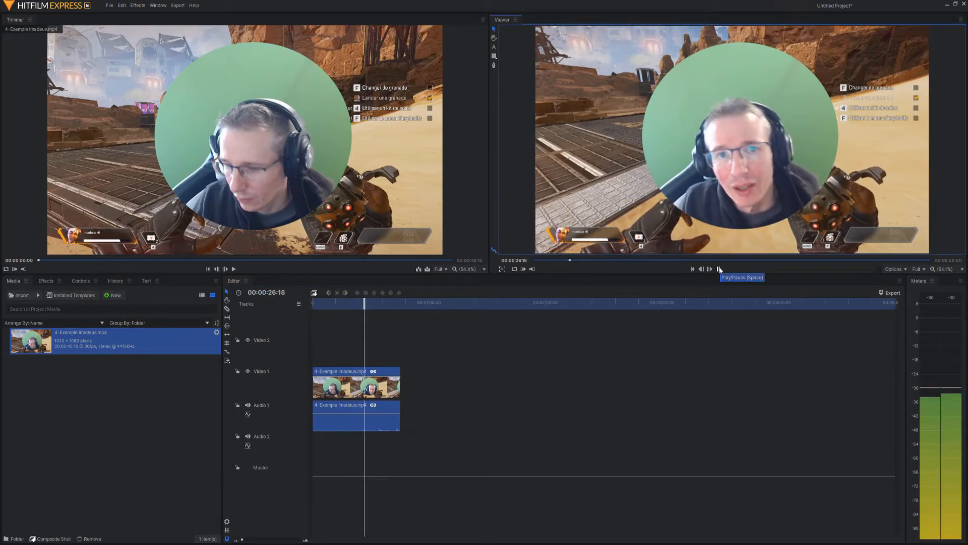
{"action": "left_click", "coordinate": [719, 270]}
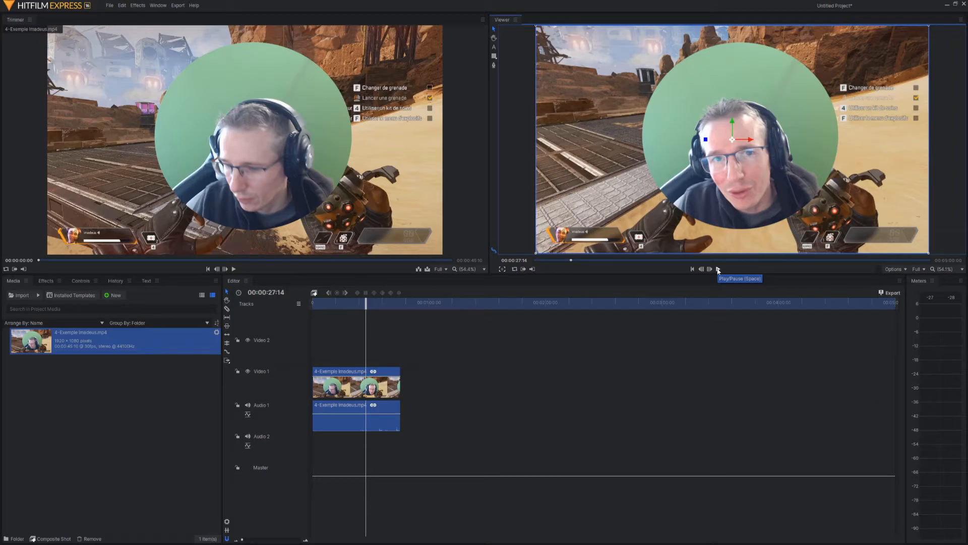
{"action": "key", "text": "Delete"}
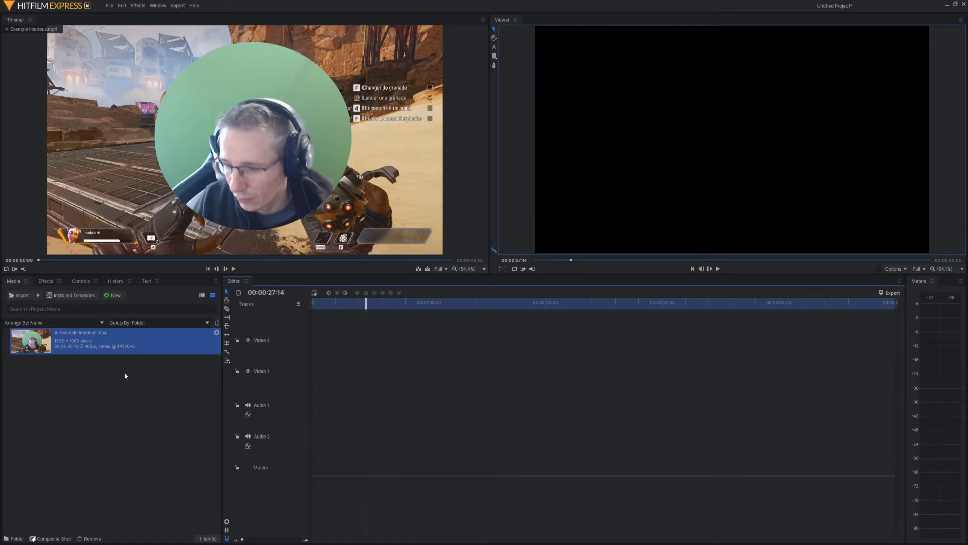
Place three copies of 4-Exemple Imadeus.mp4 at the timeline start, stacked on the Video 1, Video 2 and Video 3 tracks.
{"action": "left_click_drag", "start_coordinate": [106, 347], "coordinate": [312, 385]}
{"action": "left_click_drag", "start_coordinate": [134, 345], "coordinate": [308, 350]}
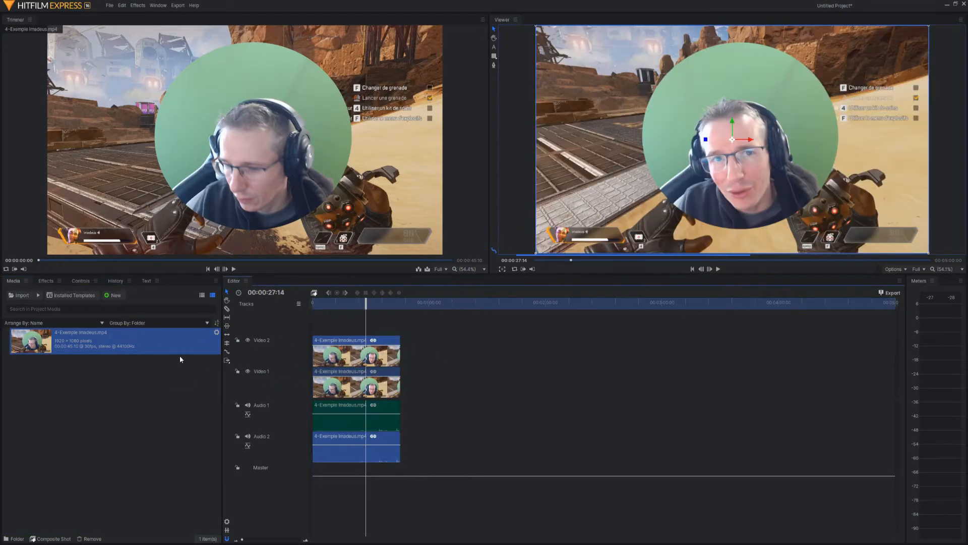
{"action": "left_click_drag", "start_coordinate": [151, 347], "coordinate": [313, 334]}
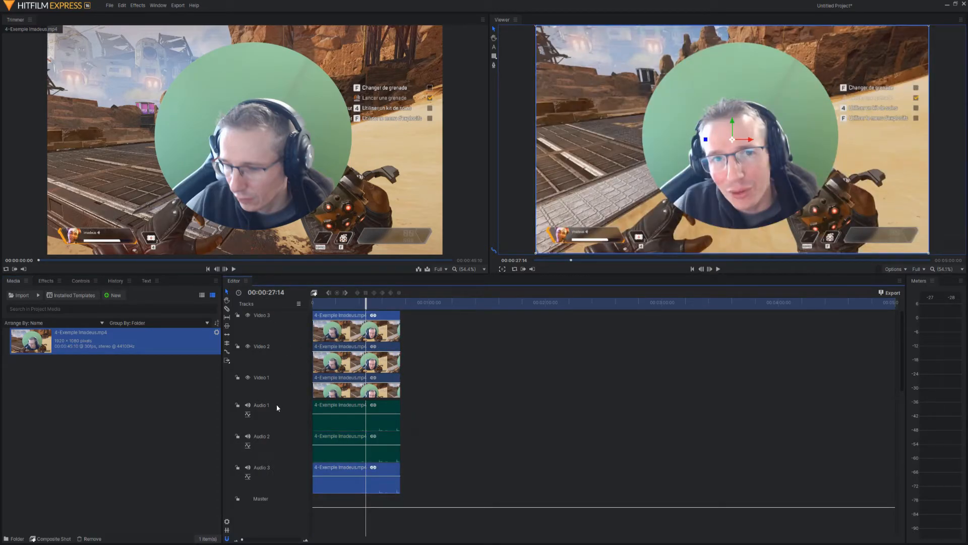
Set the audio stream of the clip on the Audio 1 track to Audio 1 - adv_aac0 in its media properties.
{"action": "left_click", "coordinate": [326, 421]}
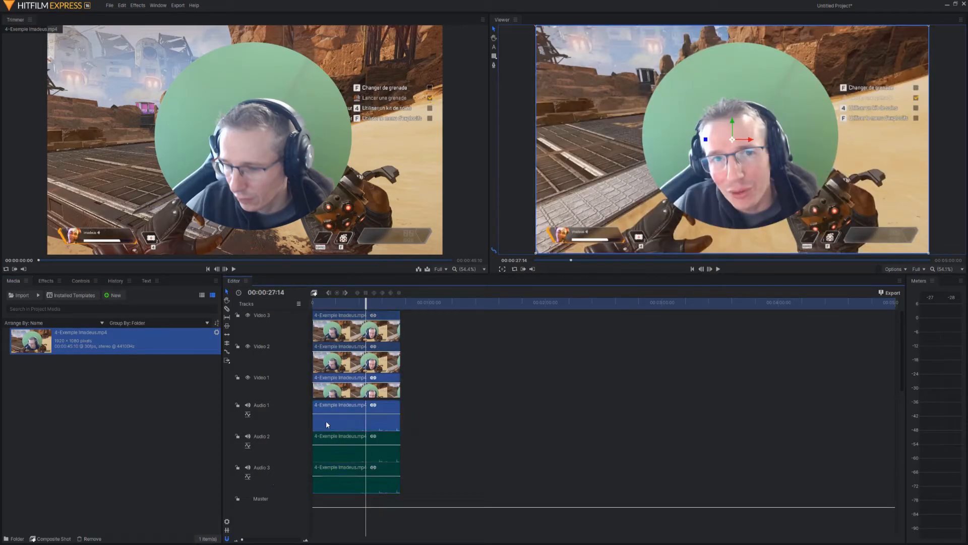
{"action": "right_click", "coordinate": [365, 409]}
{"action": "left_click", "coordinate": [358, 402]}
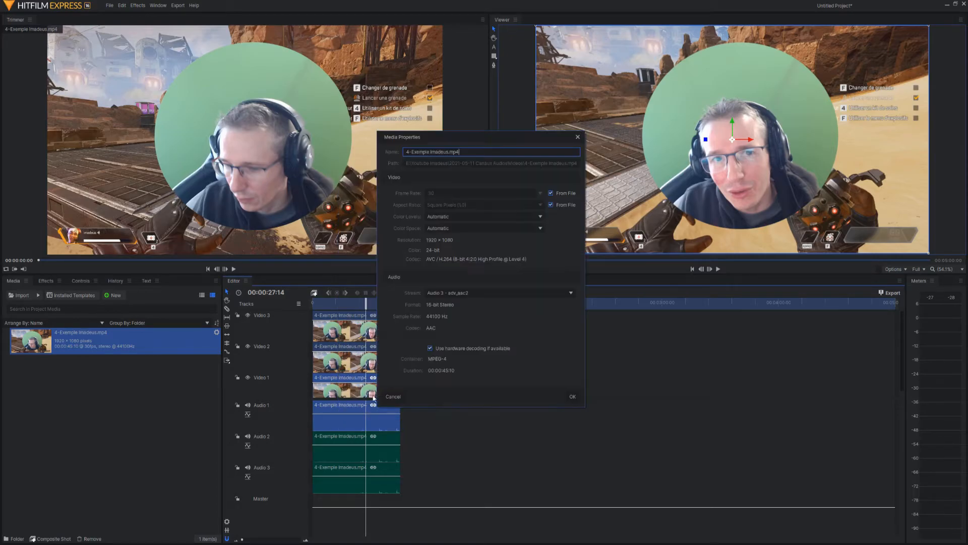
{"action": "left_click", "coordinate": [443, 292]}
{"action": "left_click", "coordinate": [443, 301]}
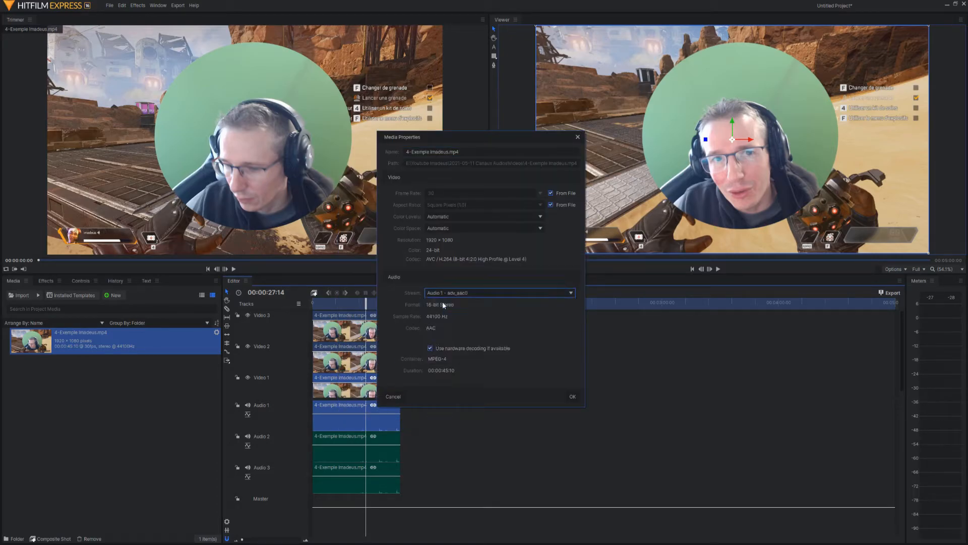
{"action": "left_click", "coordinate": [573, 396]}
Set the audio stream of the clip on the Audio 2 track to Audio 2 - adv_aac1 in its media properties.
{"action": "right_click", "coordinate": [335, 437]}
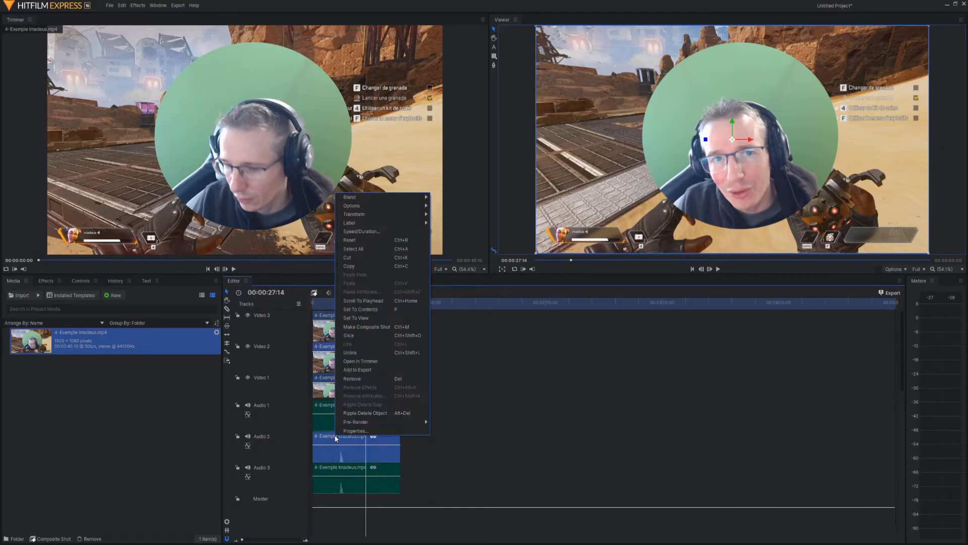
{"action": "left_click", "coordinate": [362, 429]}
{"action": "left_click", "coordinate": [446, 296]}
{"action": "left_click", "coordinate": [446, 305]}
{"action": "left_click", "coordinate": [573, 396]}
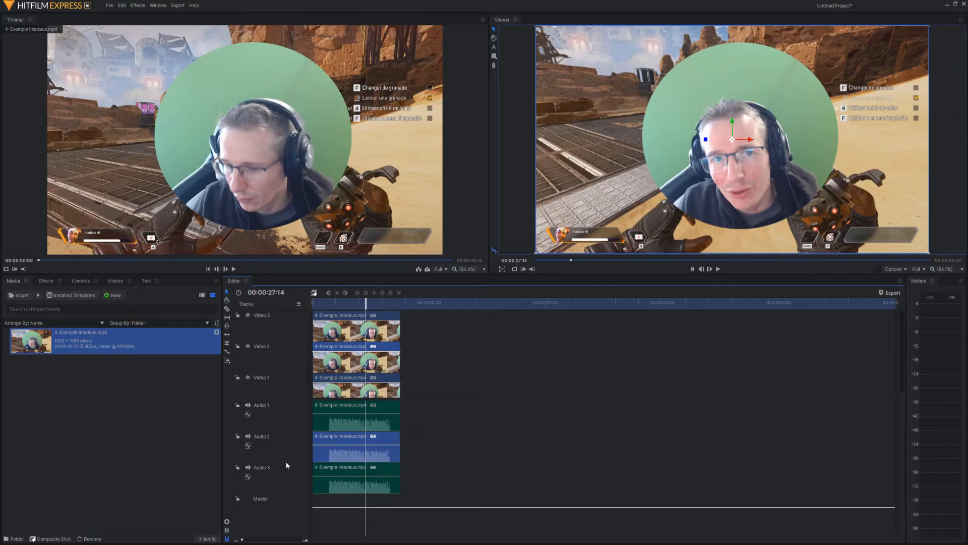
Delete all three stacked clips from the timeline.
{"action": "left_click", "coordinate": [331, 473]}
{"action": "key", "text": "Delete"}
{"action": "left_click", "coordinate": [329, 441]}
{"action": "key", "text": "Delete"}
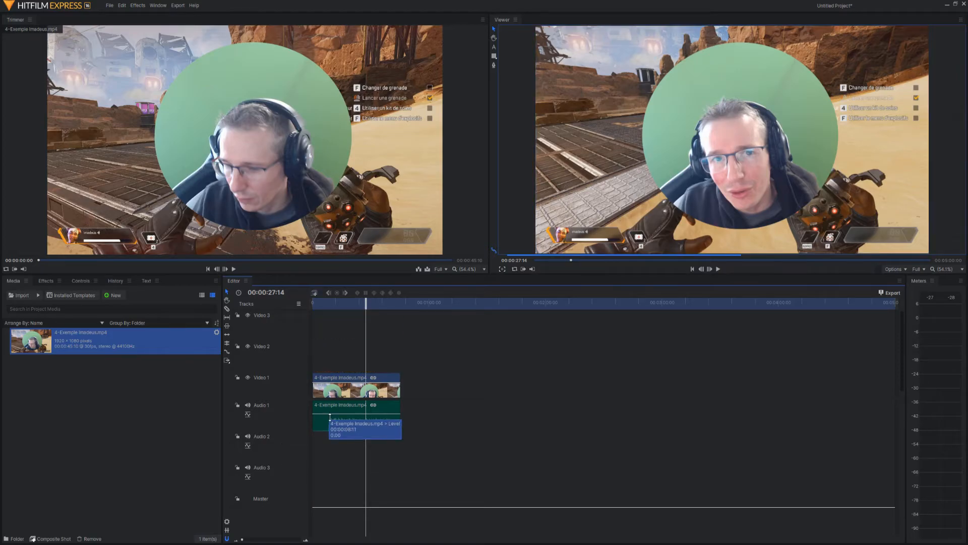
{"action": "left_click", "coordinate": [328, 412]}
{"action": "key", "text": "Delete"}
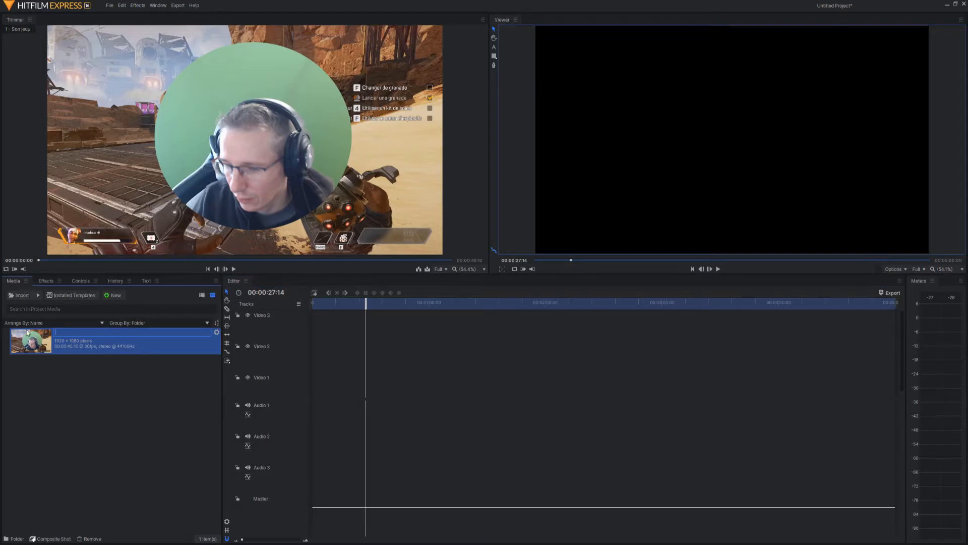
Rename the imported media clip as "1 - Jeu" and duplicate it in the project media.
{"action": "type", "text": "u"}
{"action": "key", "text": "Return"}
{"action": "right_click", "coordinate": [65, 337]}
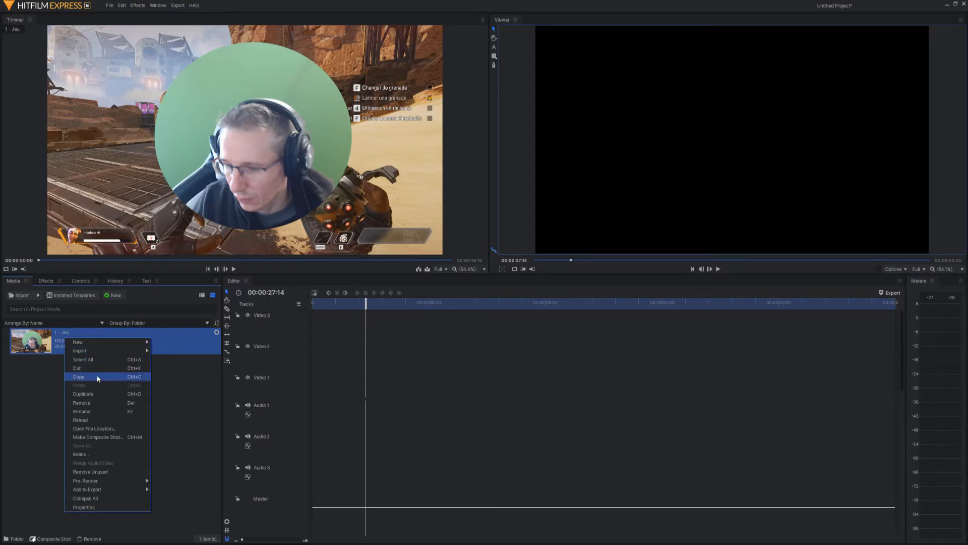
{"action": "left_click", "coordinate": [98, 393]}
Rename the duplicated media clip as "2 - Micro" and duplicate it in turn.
{"action": "right_click", "coordinate": [79, 367]}
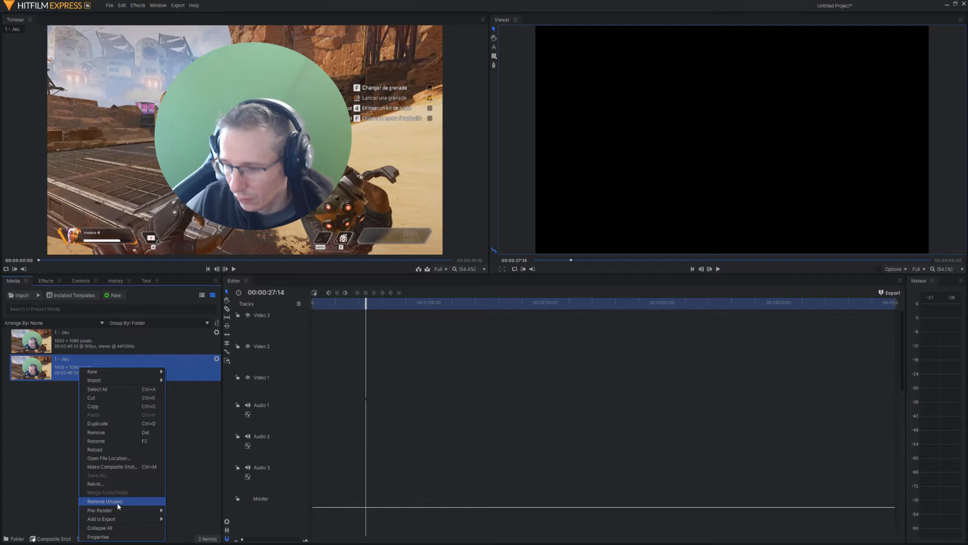
{"action": "left_click", "coordinate": [111, 441]}
{"action": "type", "text": "2 - Micro"}
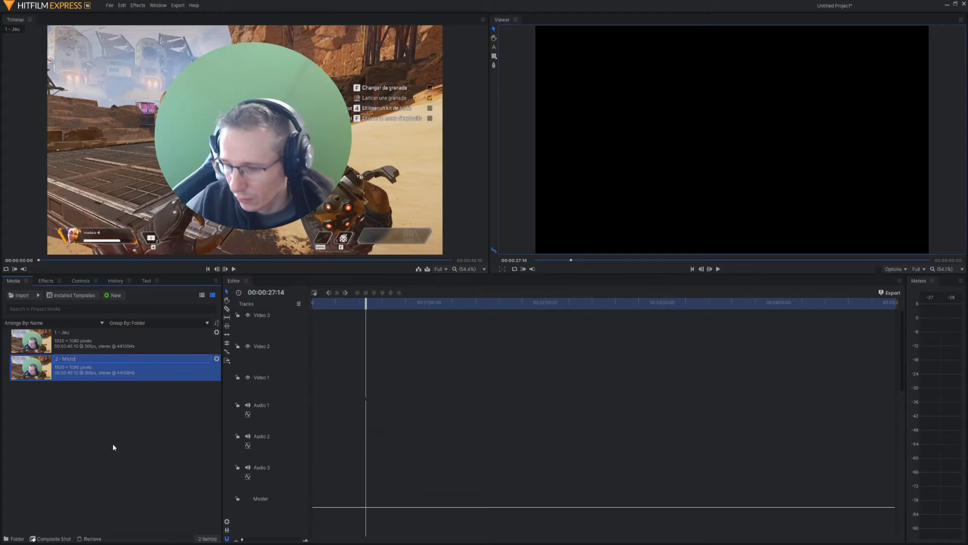
{"action": "key", "text": "Return"}
{"action": "right_click", "coordinate": [113, 447]}
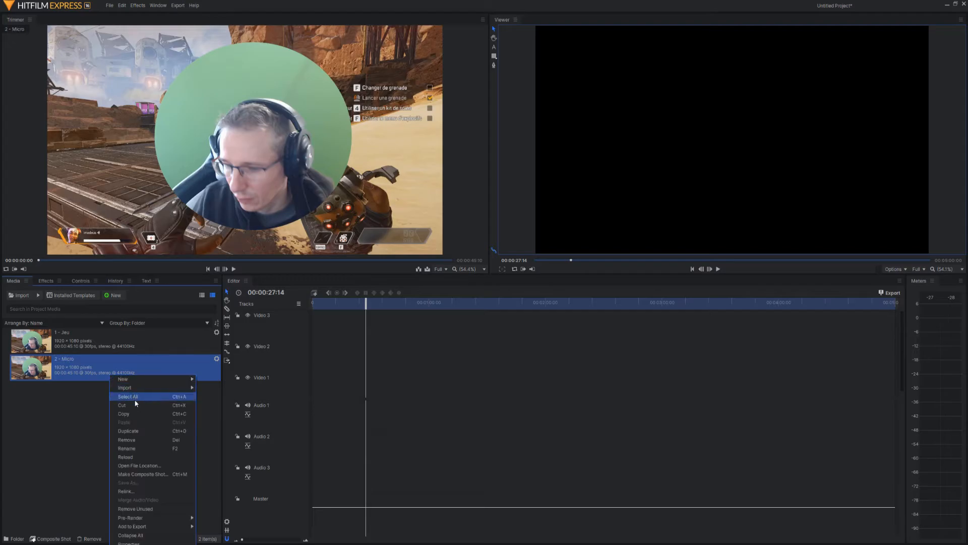
{"action": "left_click", "coordinate": [126, 429]}
Rename the third media clip as "3 - Musique".
{"action": "right_click", "coordinate": [96, 400]}
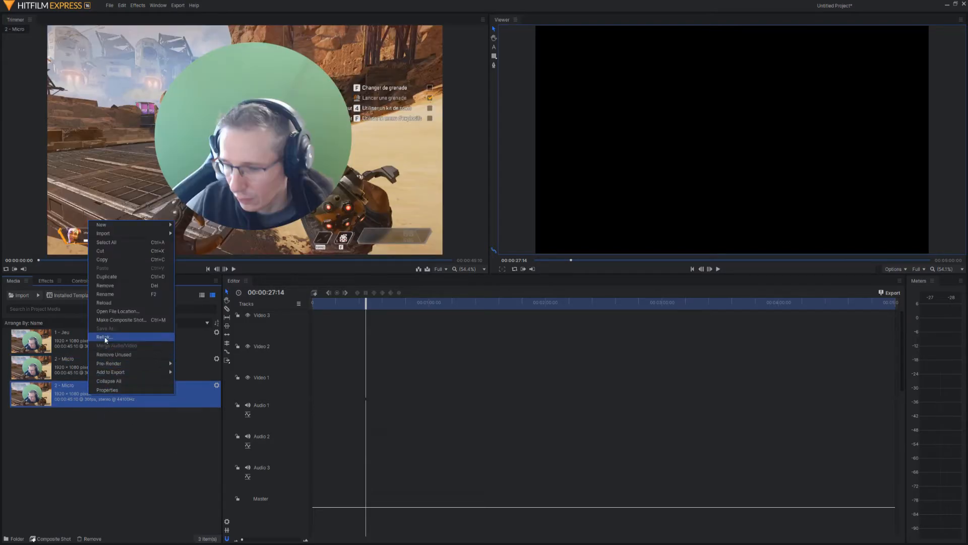
{"action": "left_click", "coordinate": [109, 286]}
{"action": "type", "text": "3 - Musique"}
{"action": "key", "text": "Return"}
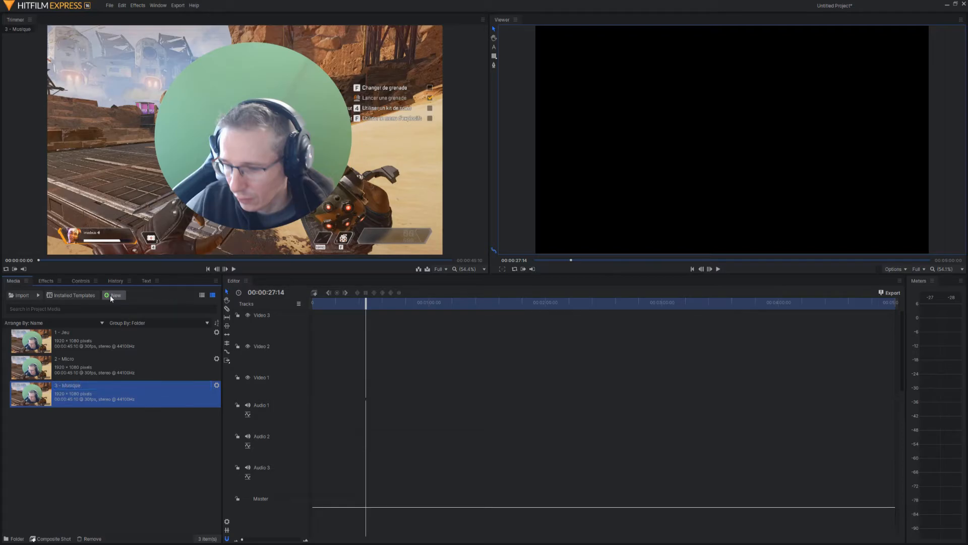
Place 1 - Jeu, 2 - Micro and 3 - Musique at the timeline start on the Video 1, Video 2 and Video 3 tracks respectively.
{"action": "left_click", "coordinate": [103, 342]}
{"action": "left_click_drag", "start_coordinate": [66, 341], "coordinate": [300, 381]}
{"action": "left_click_drag", "start_coordinate": [74, 362], "coordinate": [313, 351]}
{"action": "left_click_drag", "start_coordinate": [85, 388], "coordinate": [313, 340]}
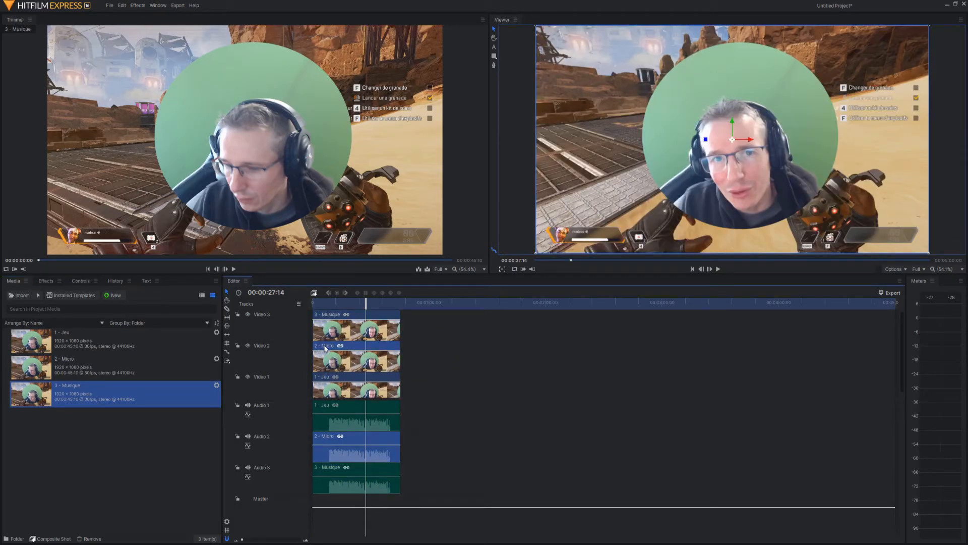
Unlink the video and audio of the 2 - Micro and 3 - Musique clips on the timeline.
{"action": "right_click", "coordinate": [326, 348]}
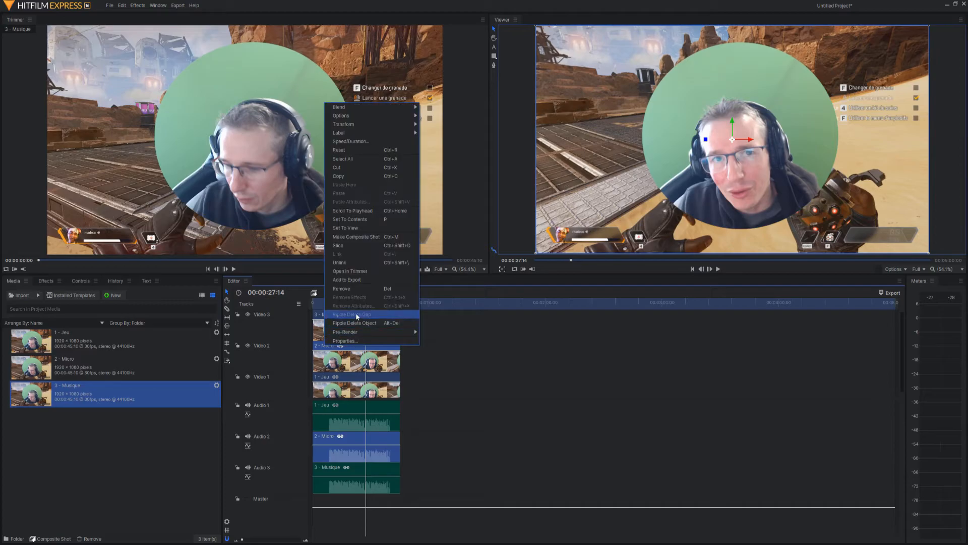
{"action": "left_click", "coordinate": [339, 263]}
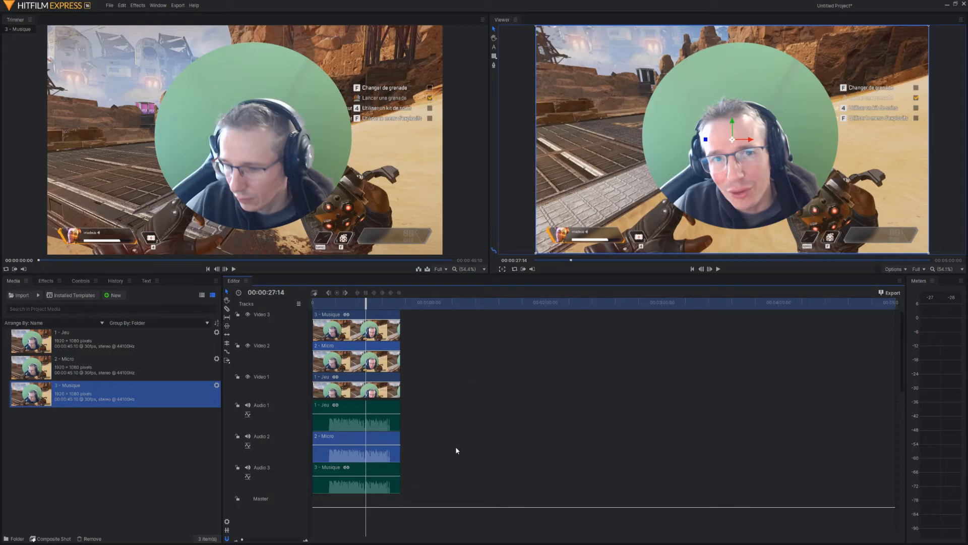
{"action": "right_click", "coordinate": [331, 316]}
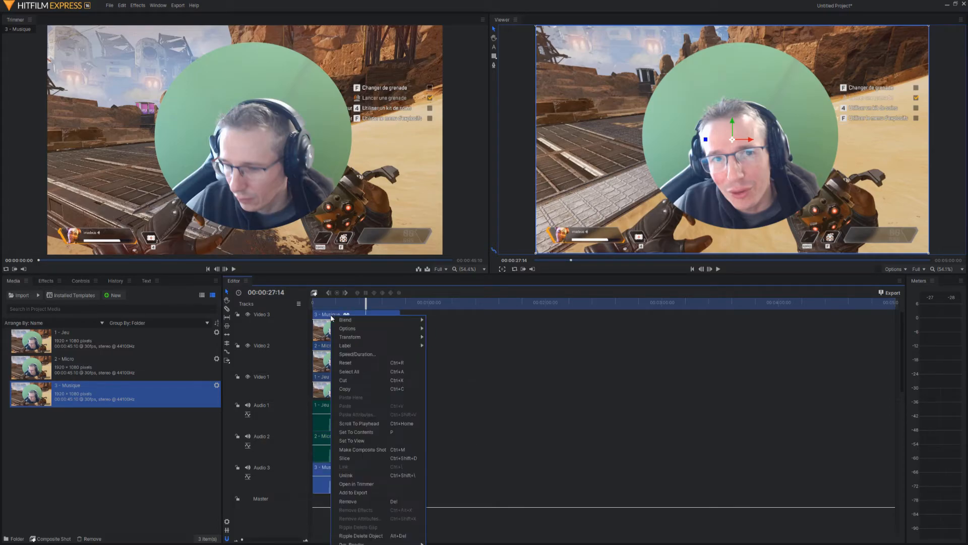
{"action": "left_click", "coordinate": [346, 475]}
{"action": "left_click", "coordinate": [419, 364]}
Delete the video parts of 2 - Micro and 3 - Musique, and return the playhead to the start.
{"action": "left_click", "coordinate": [379, 346]}
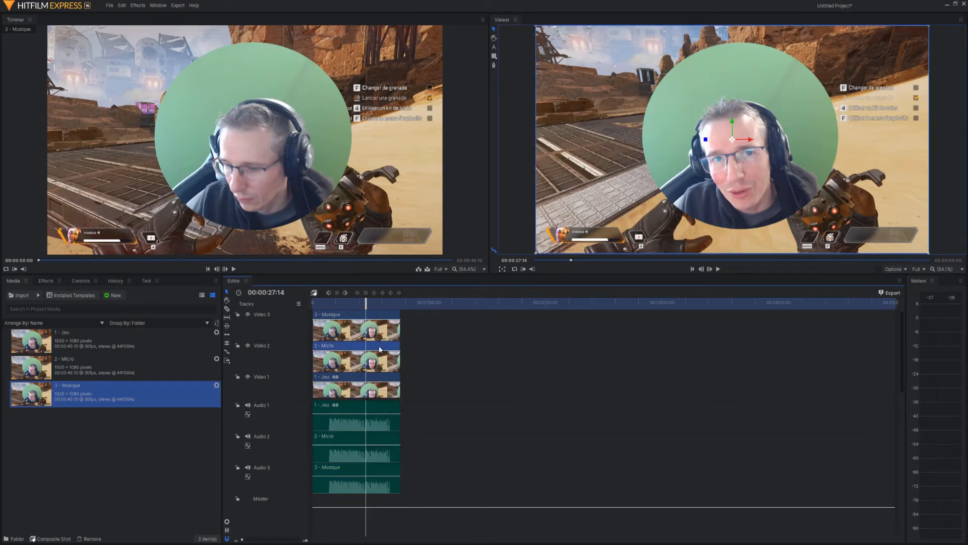
{"action": "key", "text": "Delete"}
{"action": "left_click", "coordinate": [344, 324]}
{"action": "key", "text": "Delete"}
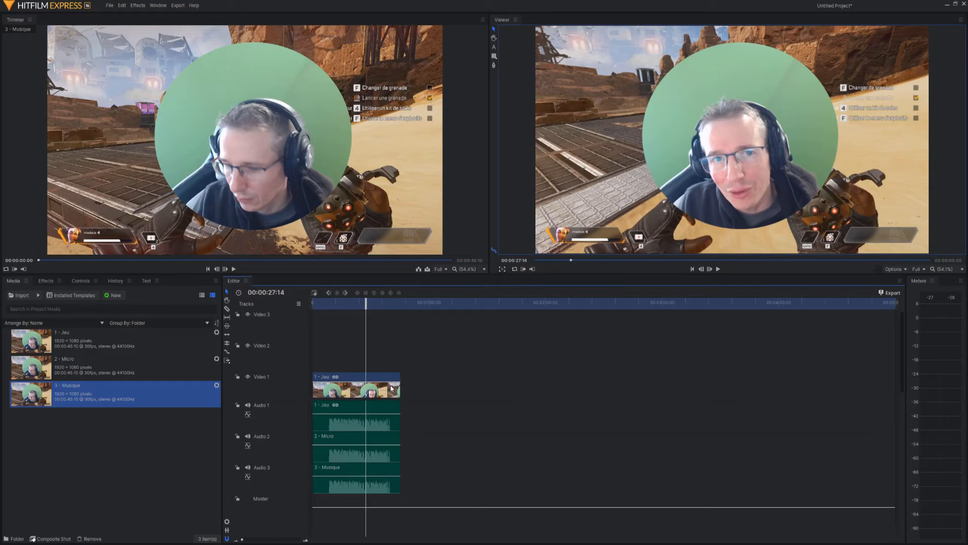
{"action": "scroll", "coordinate": [431, 382], "scroll_direction": "down", "scroll_amount": 1}
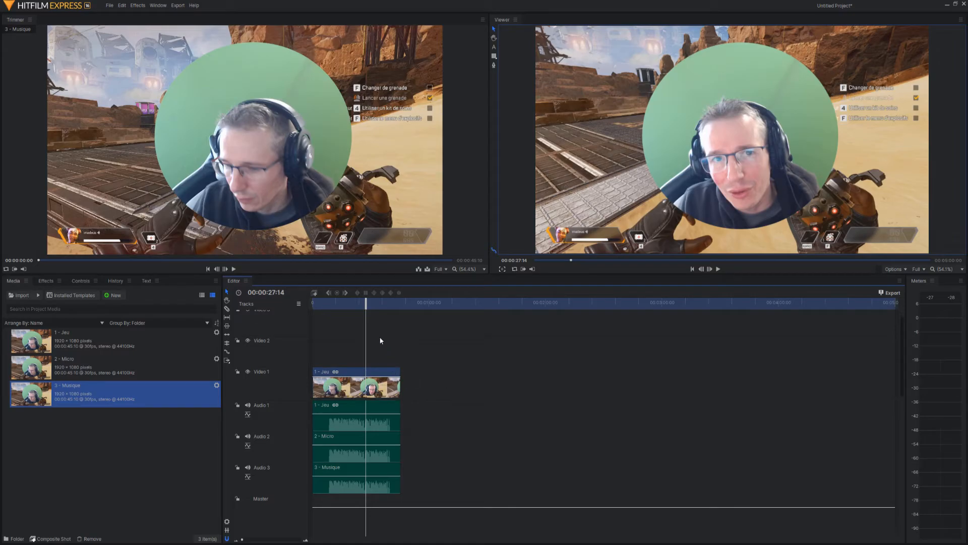
{"action": "key", "text": "Home"}
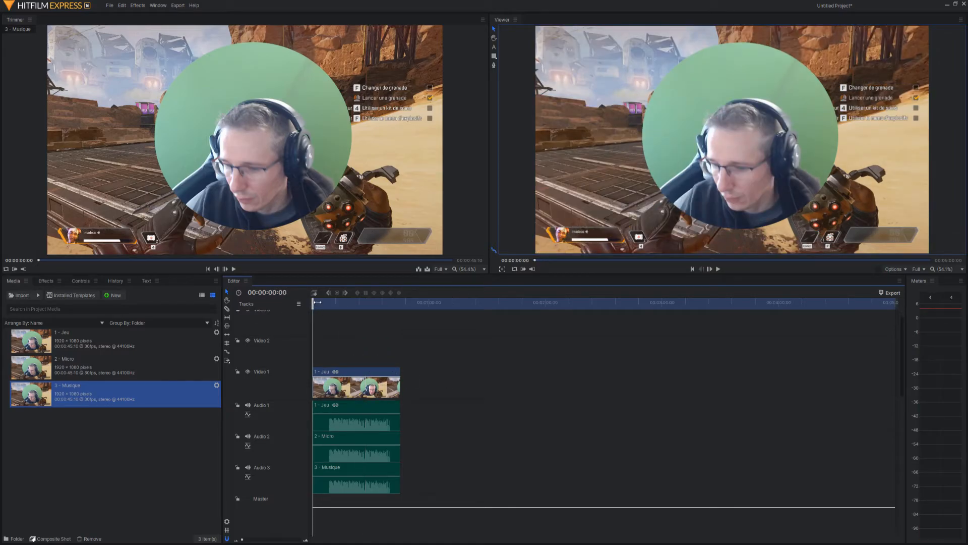
Set the audio stream of the 1 - Jeu clip to Audio 1 - adv_aac0 in its media properties.
{"action": "left_click", "coordinate": [326, 408]}
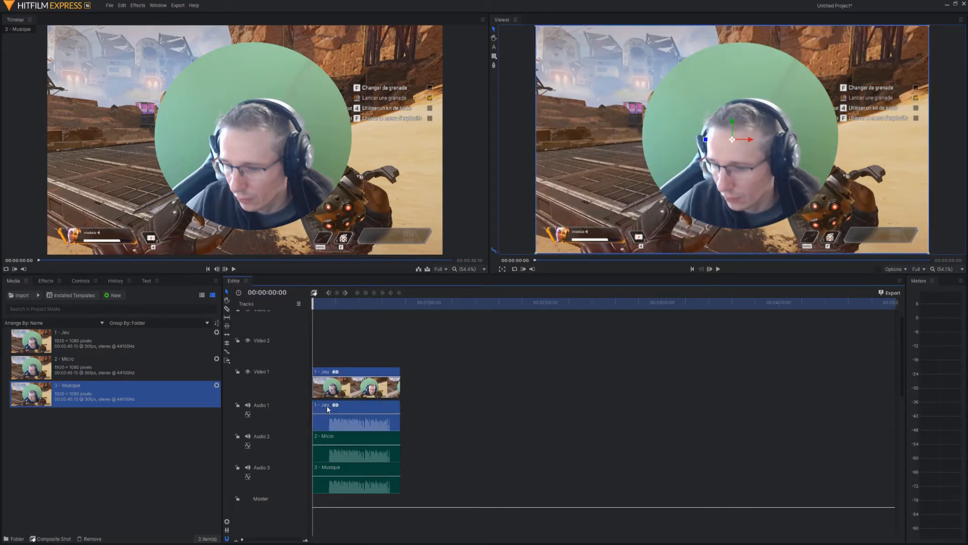
{"action": "right_click", "coordinate": [328, 409]}
{"action": "left_click", "coordinate": [348, 401]}
{"action": "left_click", "coordinate": [436, 294]}
{"action": "left_click", "coordinate": [438, 303]}
{"action": "left_click", "coordinate": [573, 396]}
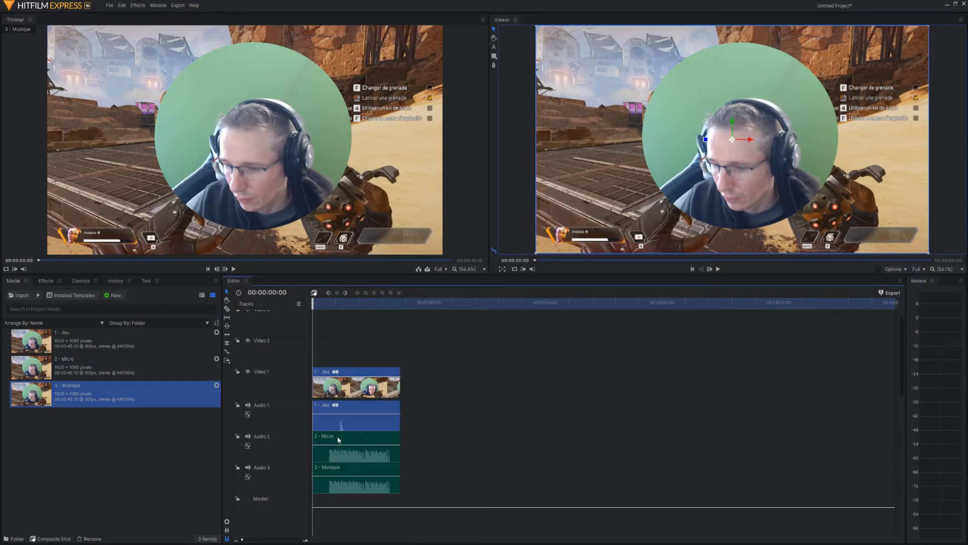
Set the audio stream of the 2 - Micro clip to Audio 2 - adv_aac1 in its media properties.
{"action": "left_click", "coordinate": [338, 439]}
{"action": "right_click", "coordinate": [337, 436]}
{"action": "left_click", "coordinate": [377, 427]}
{"action": "left_click", "coordinate": [456, 294]}
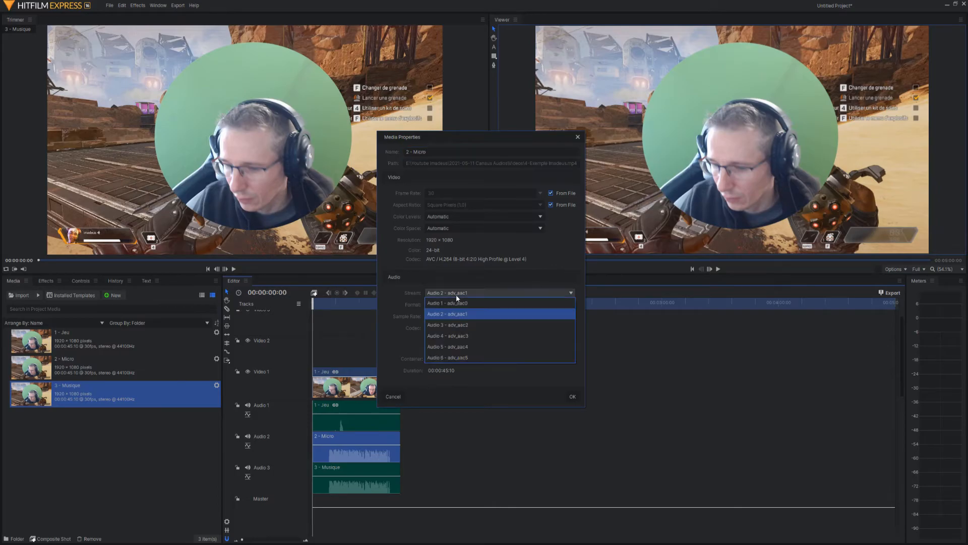
{"action": "left_click", "coordinate": [449, 313]}
{"action": "left_click", "coordinate": [570, 396]}
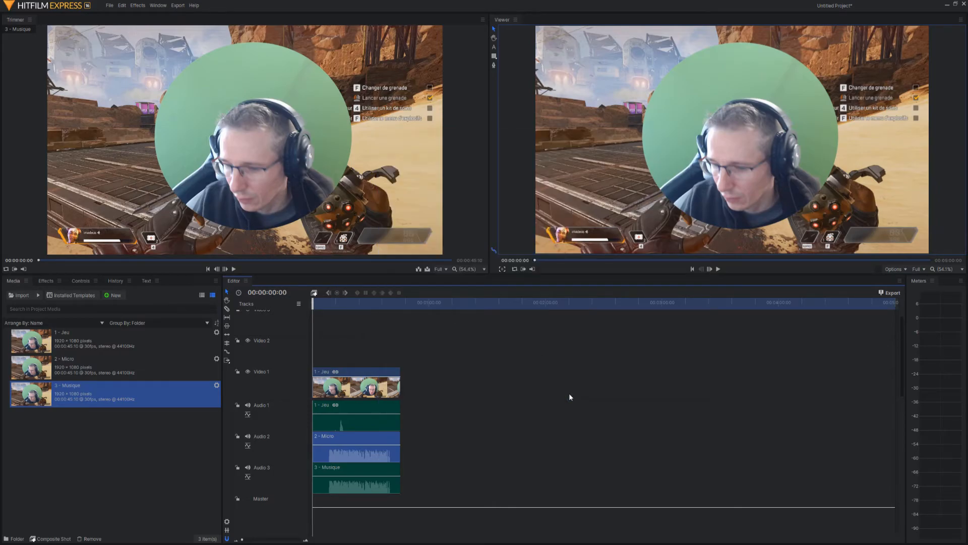
Set the audio stream of the 3 - Musique clip to Audio 3 - adv_aac2 in its media properties.
{"action": "left_click", "coordinate": [338, 469]}
{"action": "right_click", "coordinate": [337, 469]}
{"action": "left_click", "coordinate": [371, 462]}
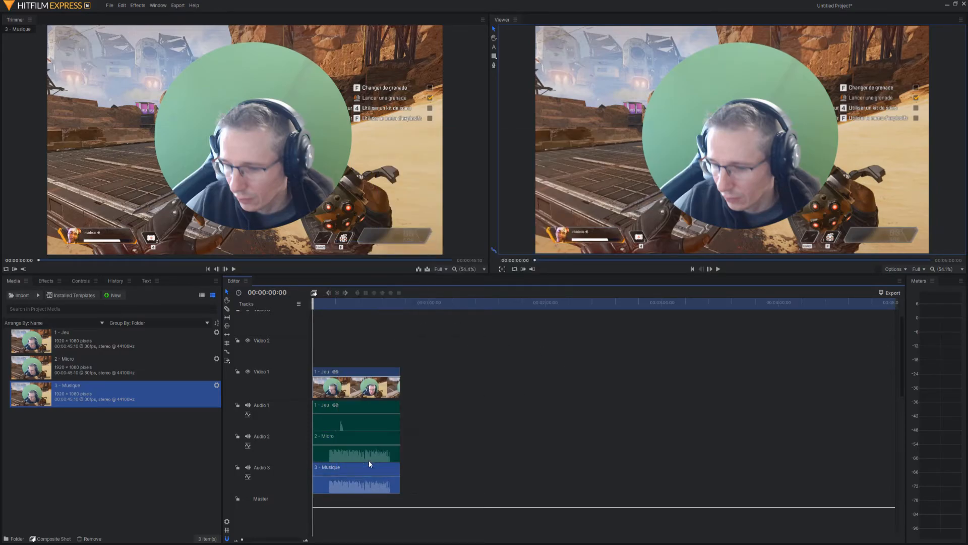
{"action": "left_click", "coordinate": [443, 291]}
{"action": "left_click", "coordinate": [445, 324]}
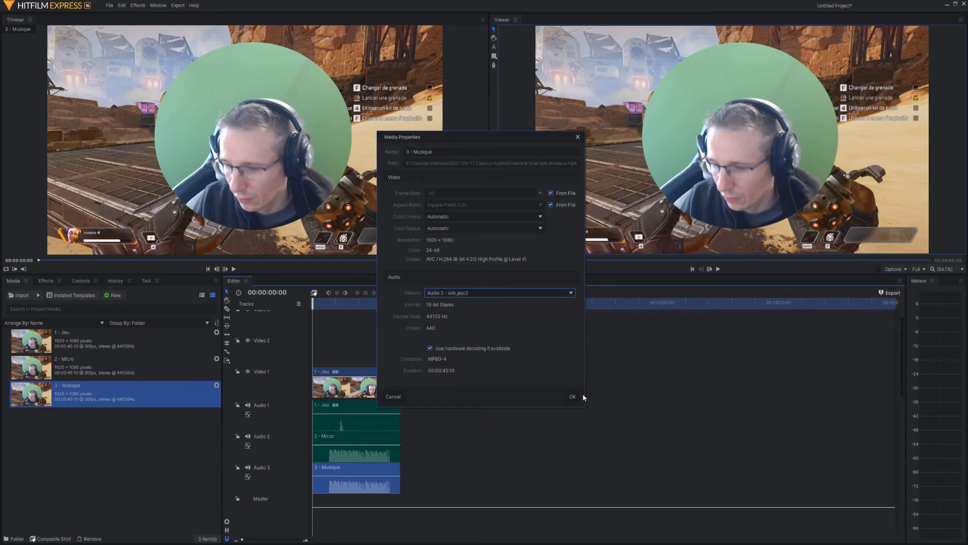
{"action": "left_click", "coordinate": [572, 396]}
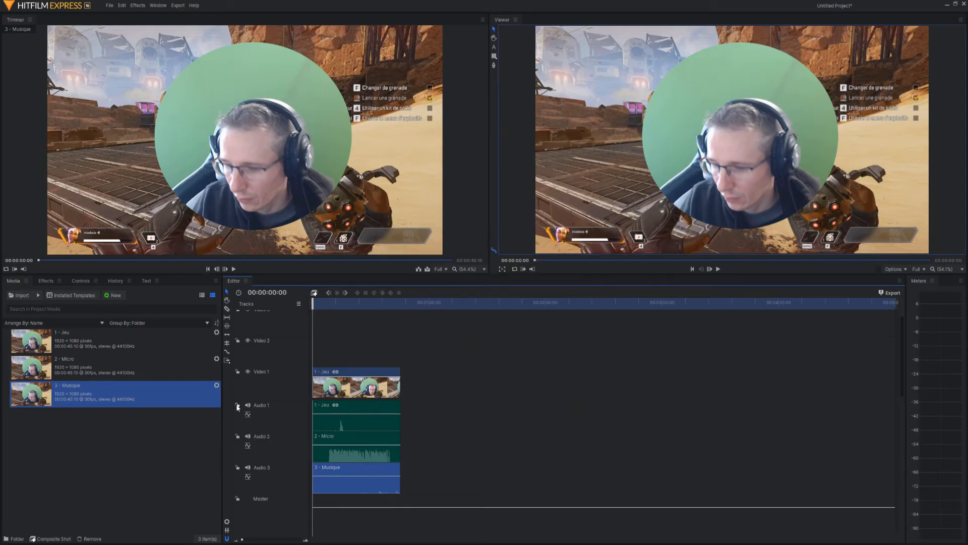
Select the three audio clips one after another and play the timeline from about 13 seconds to check the combined sound.
{"action": "left_click", "coordinate": [345, 409]}
{"action": "left_click", "coordinate": [341, 439]}
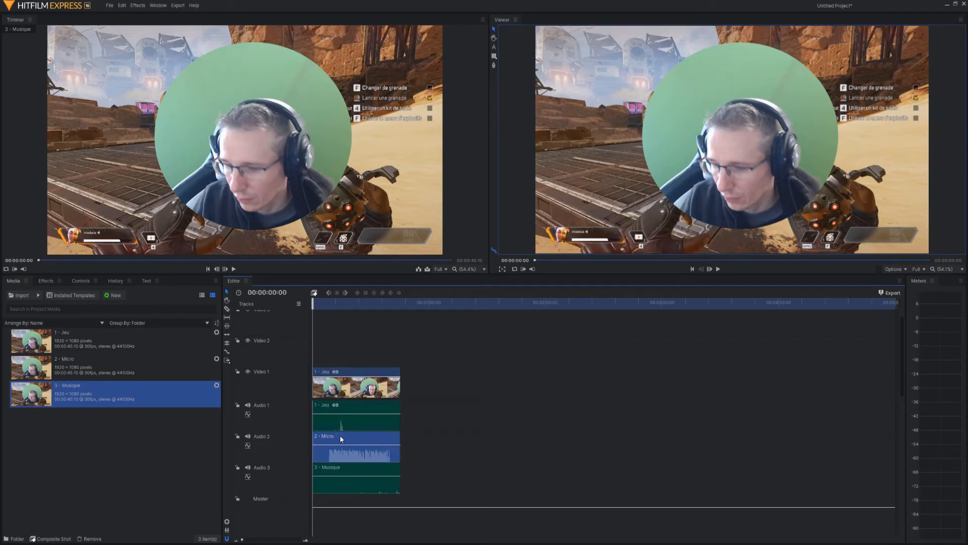
{"action": "left_click", "coordinate": [353, 466]}
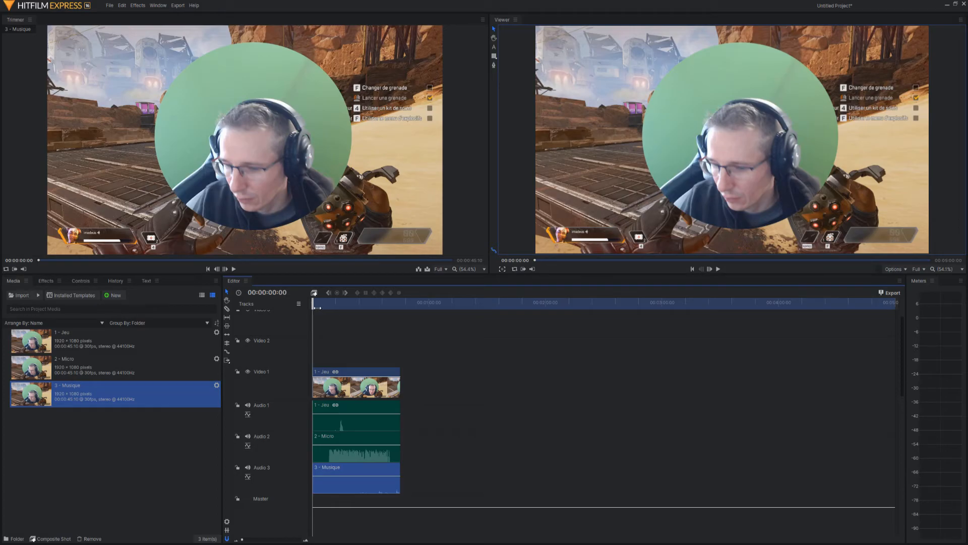
{"action": "left_click_drag", "start_coordinate": [317, 307], "coordinate": [338, 308]}
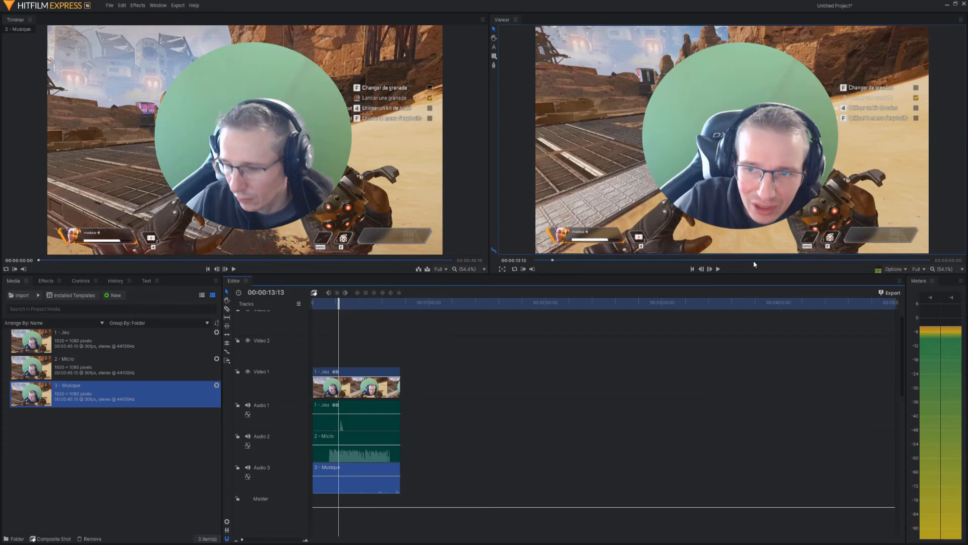
{"action": "left_click", "coordinate": [719, 269]}
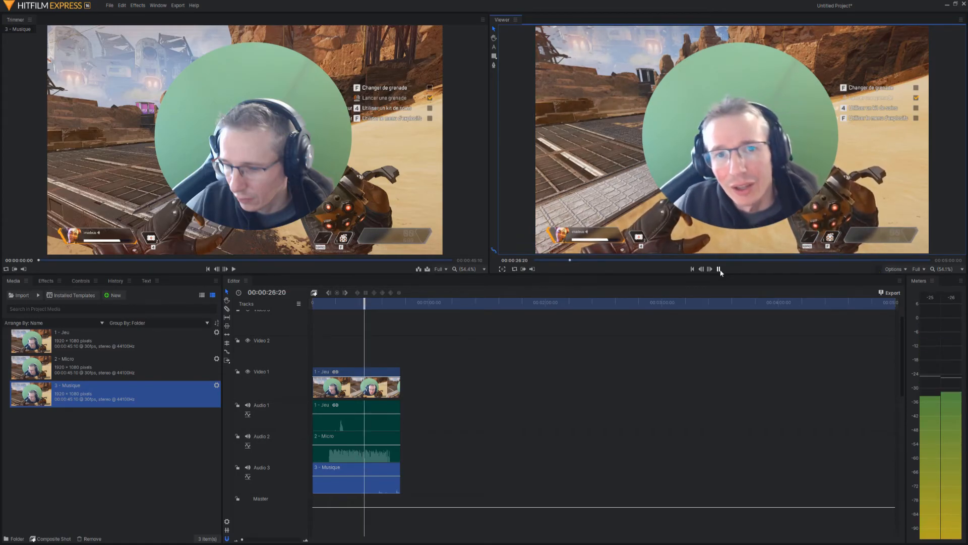
{"action": "left_click", "coordinate": [719, 269]}
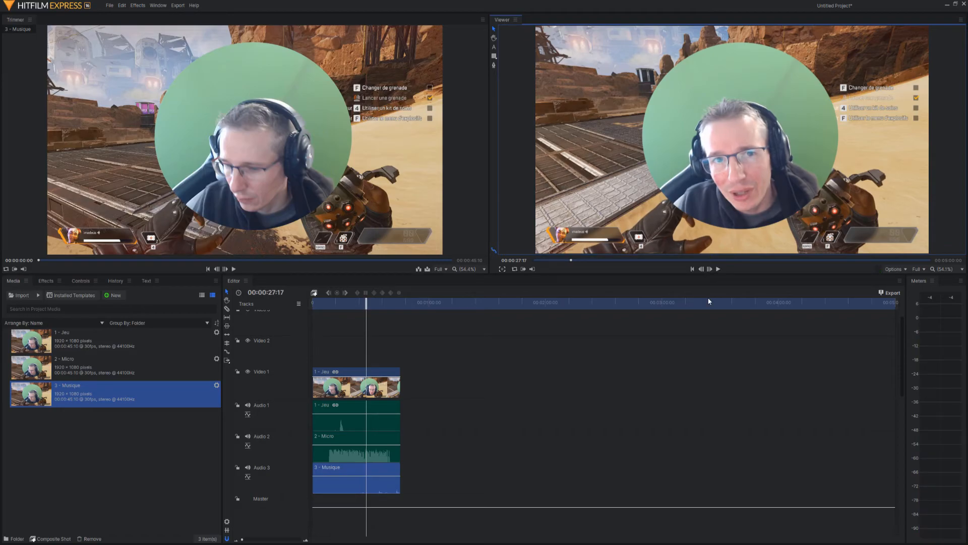